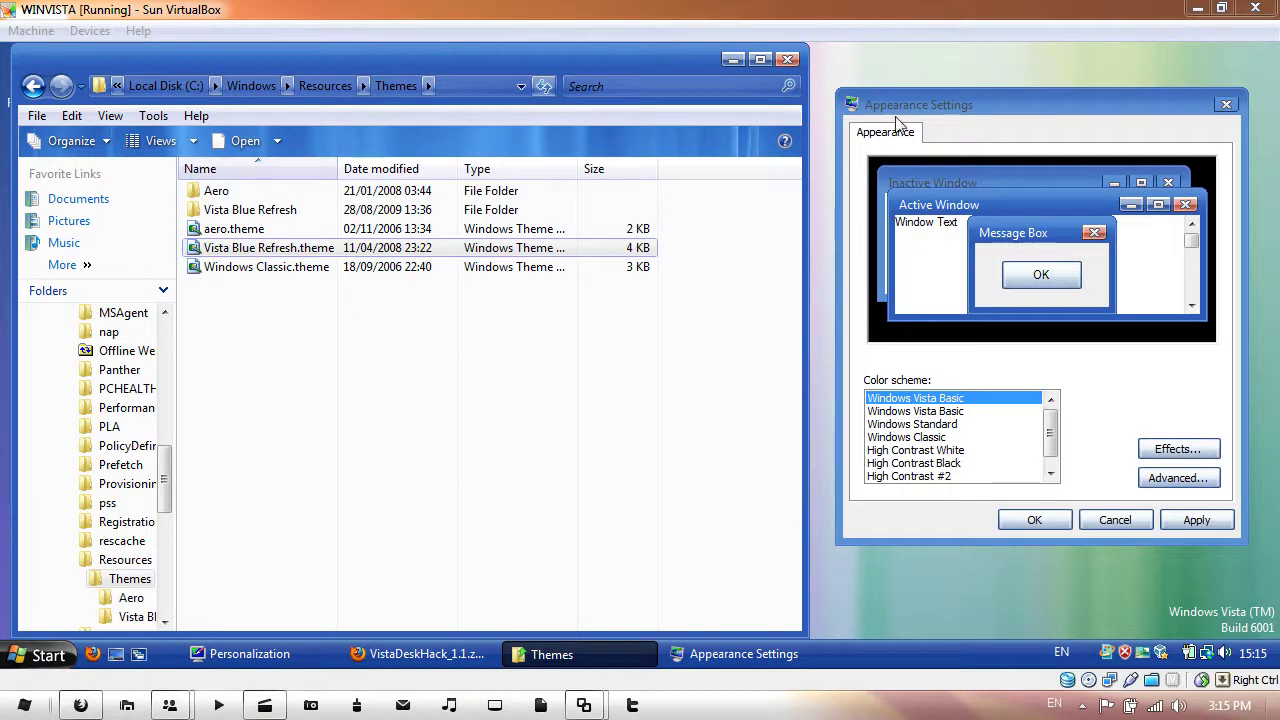
In Appearance Settings, pick the second 'Windows Vista Basic' entry as the color scheme
{"action": "left_click", "coordinate": [991, 123]}
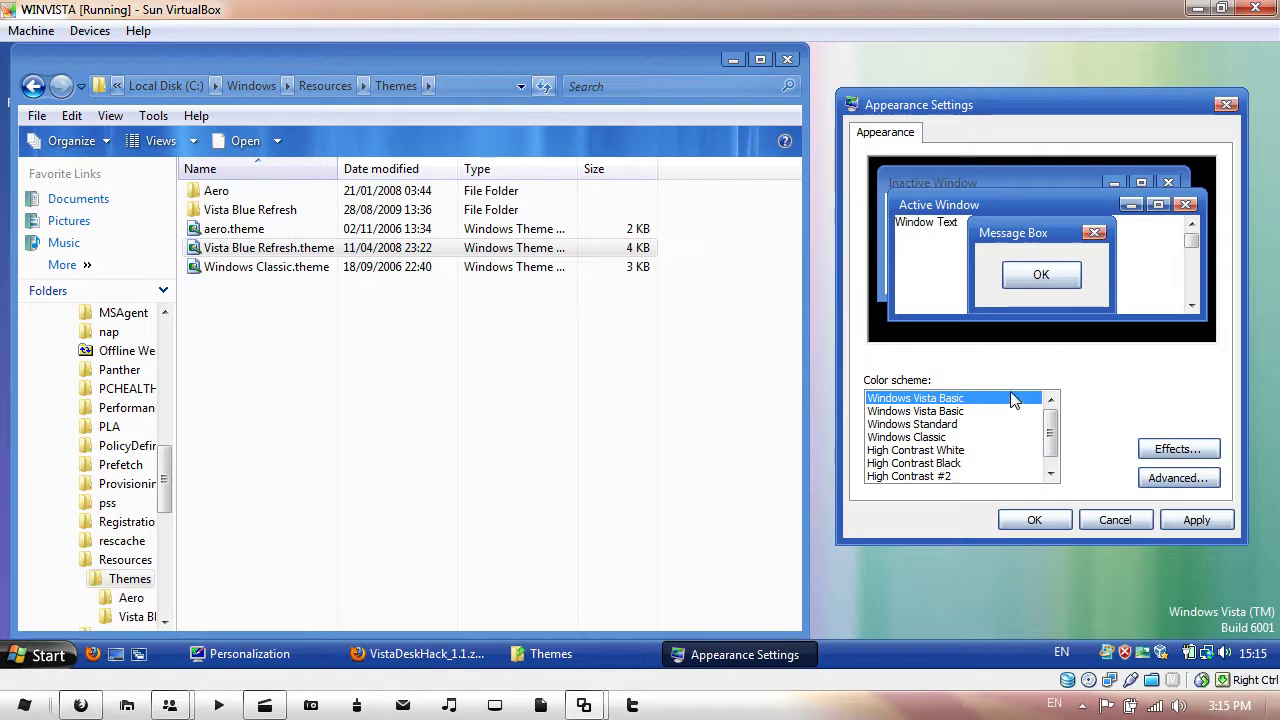
{"action": "left_click", "coordinate": [240, 252]}
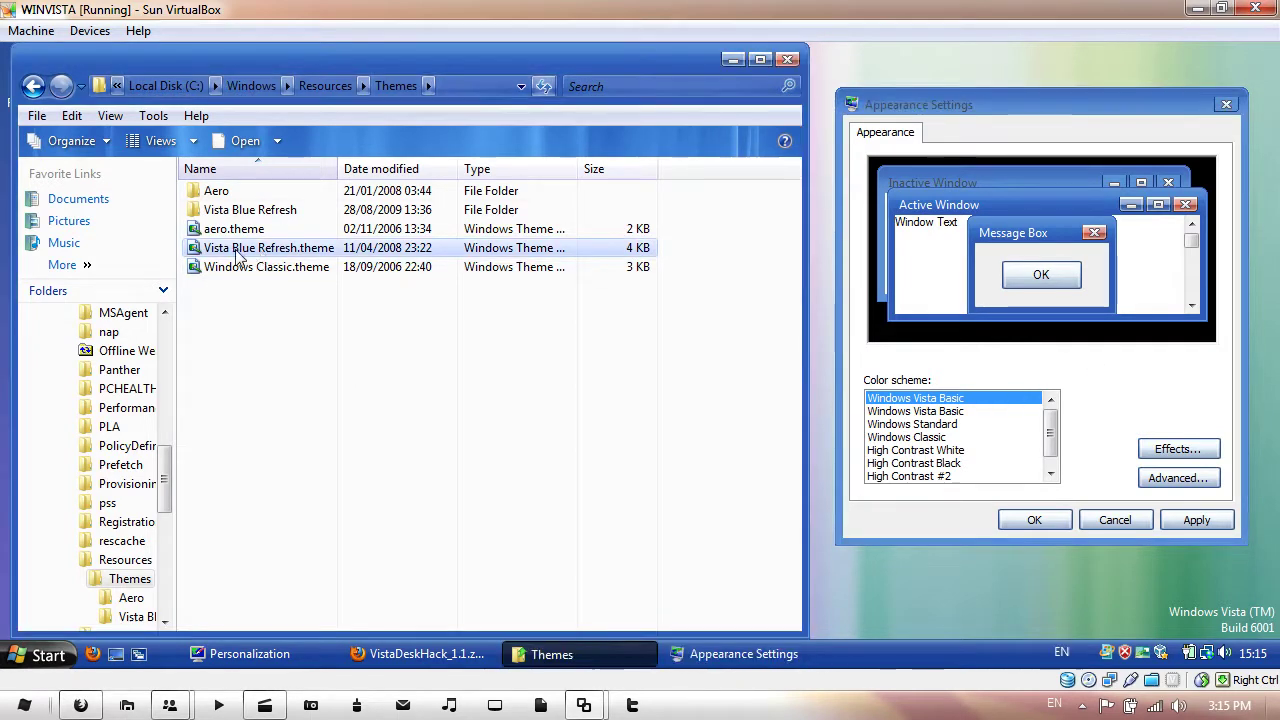
Switch between the two Windows Vista Basic schemes, choosing to keep the current scheme without further prompts
{"action": "left_click", "coordinate": [953, 412]}
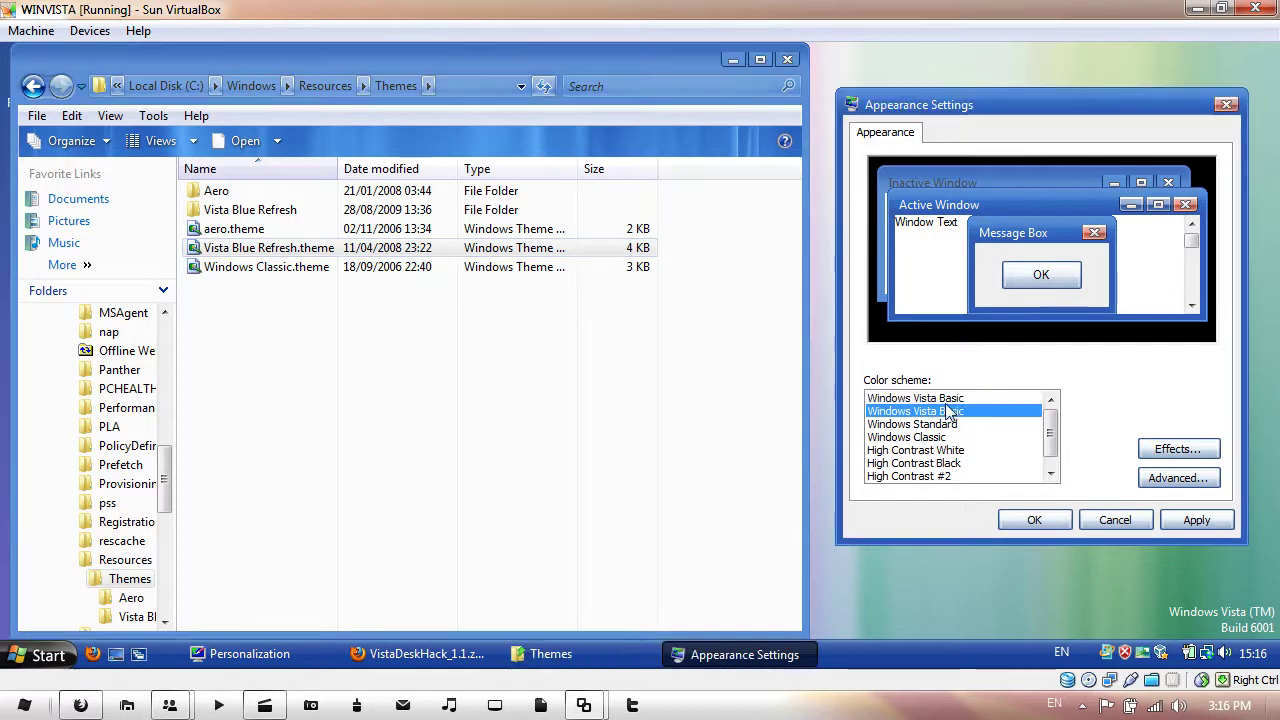
{"action": "left_click", "coordinate": [950, 399]}
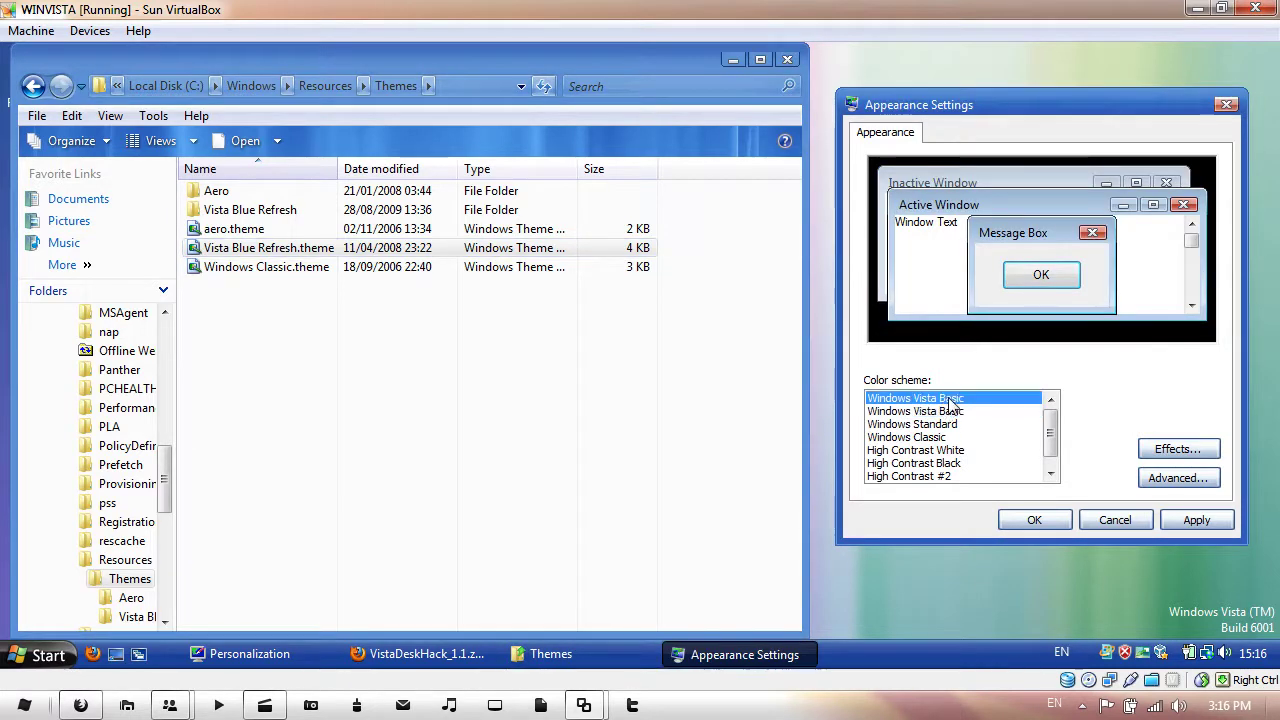
{"action": "left_click", "coordinate": [952, 413]}
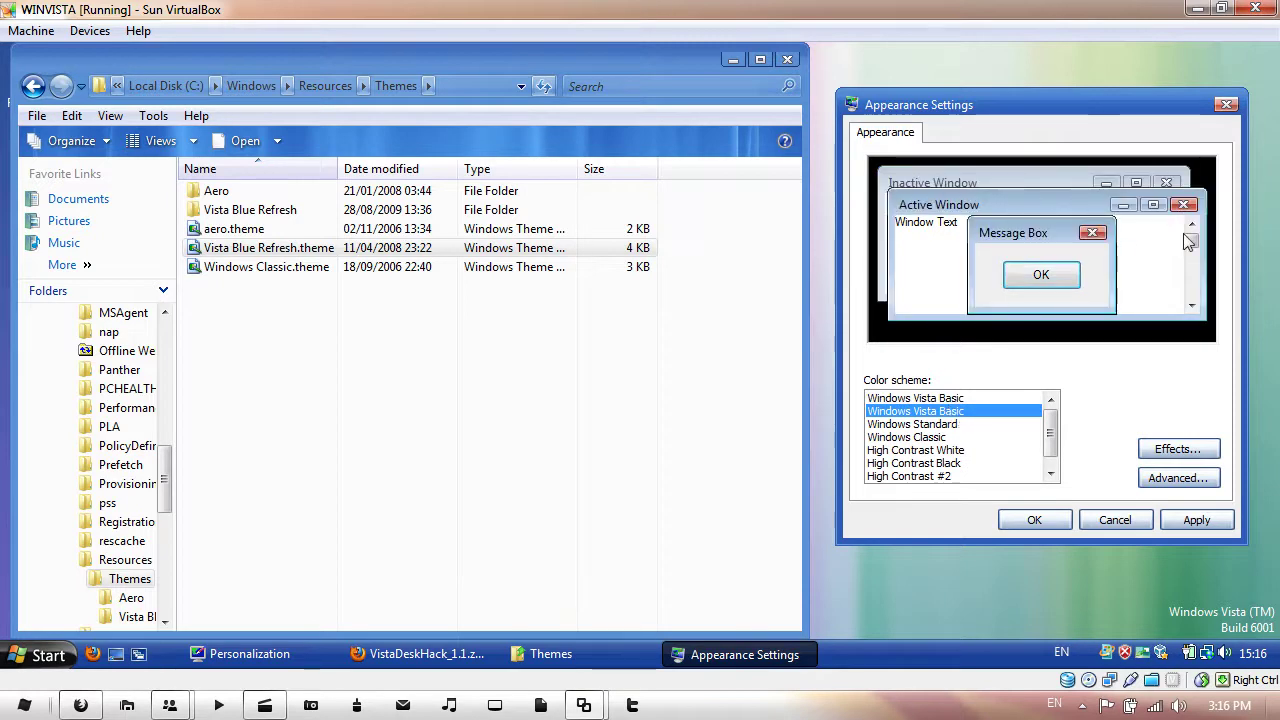
{"action": "left_click", "coordinate": [945, 399]}
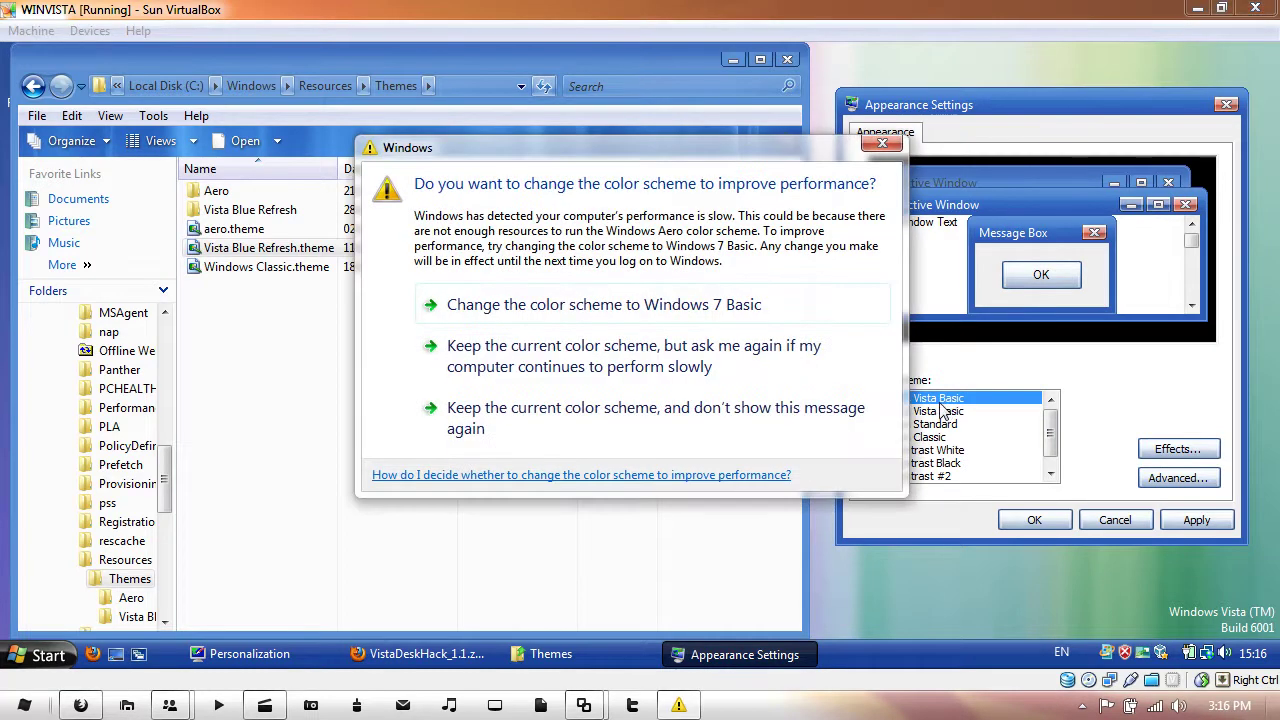
{"action": "left_click", "coordinate": [530, 417]}
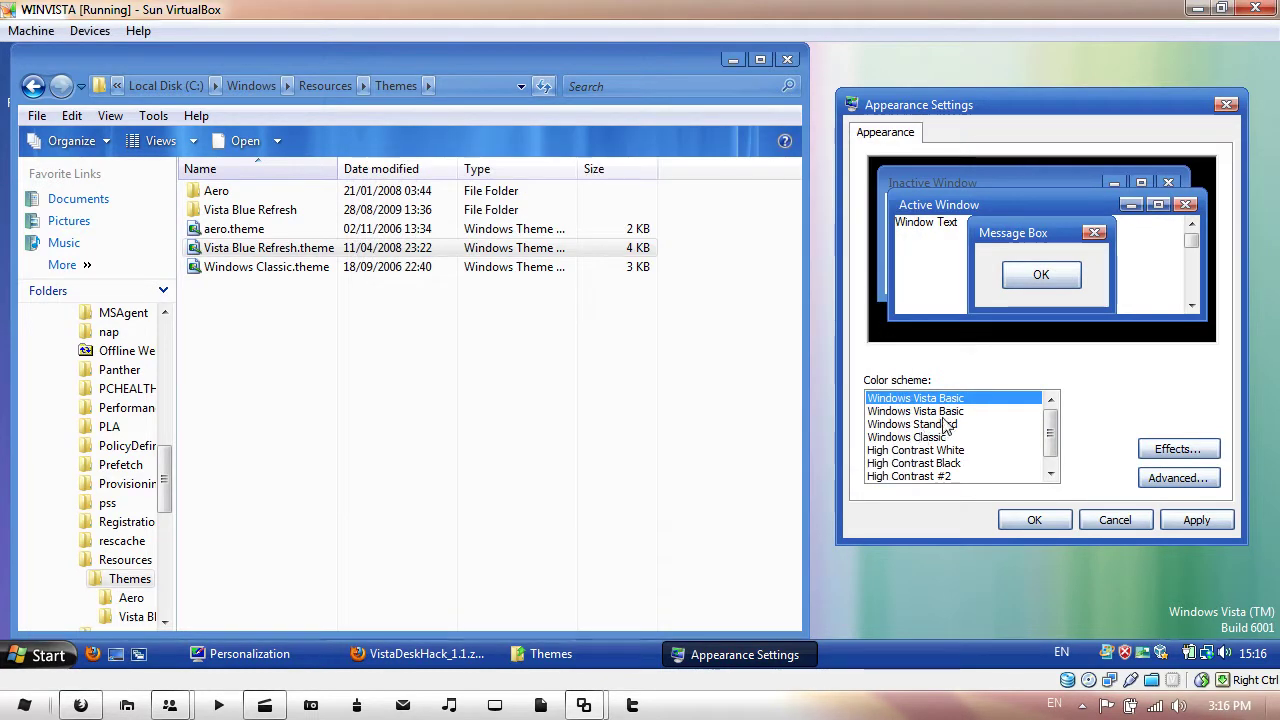
{"action": "left_click", "coordinate": [943, 413]}
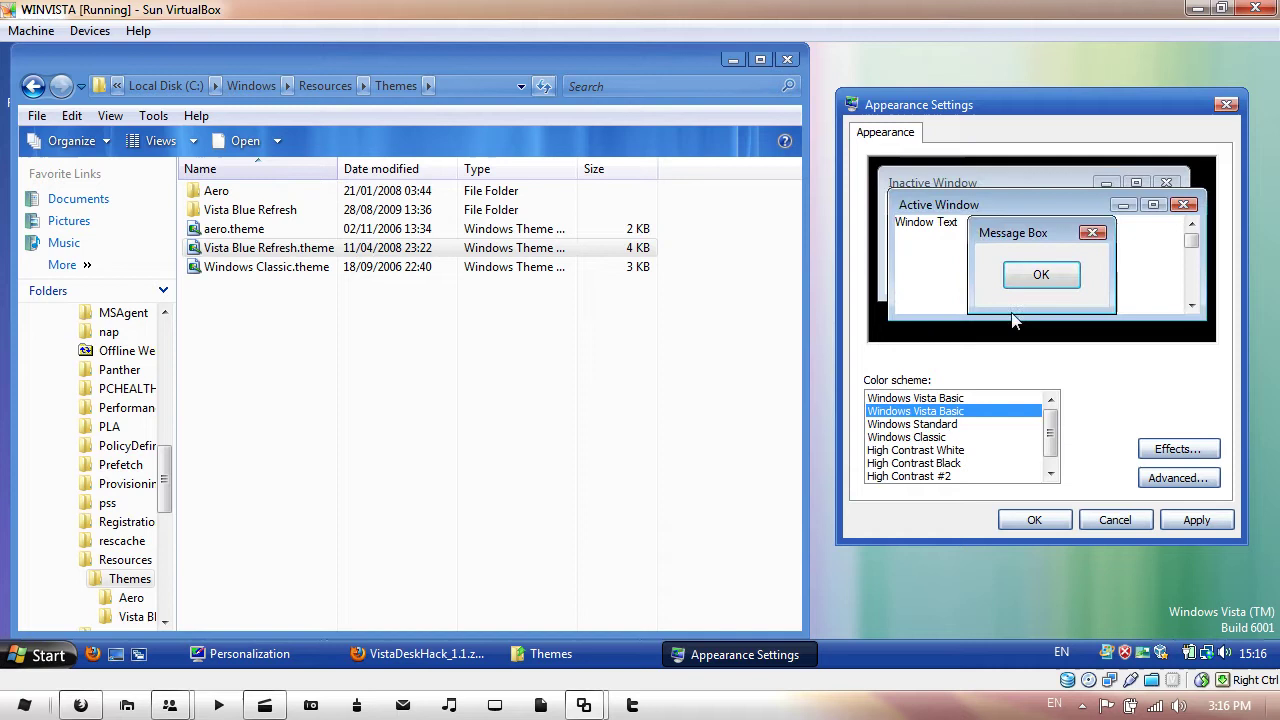
{"action": "left_click", "coordinate": [950, 400]}
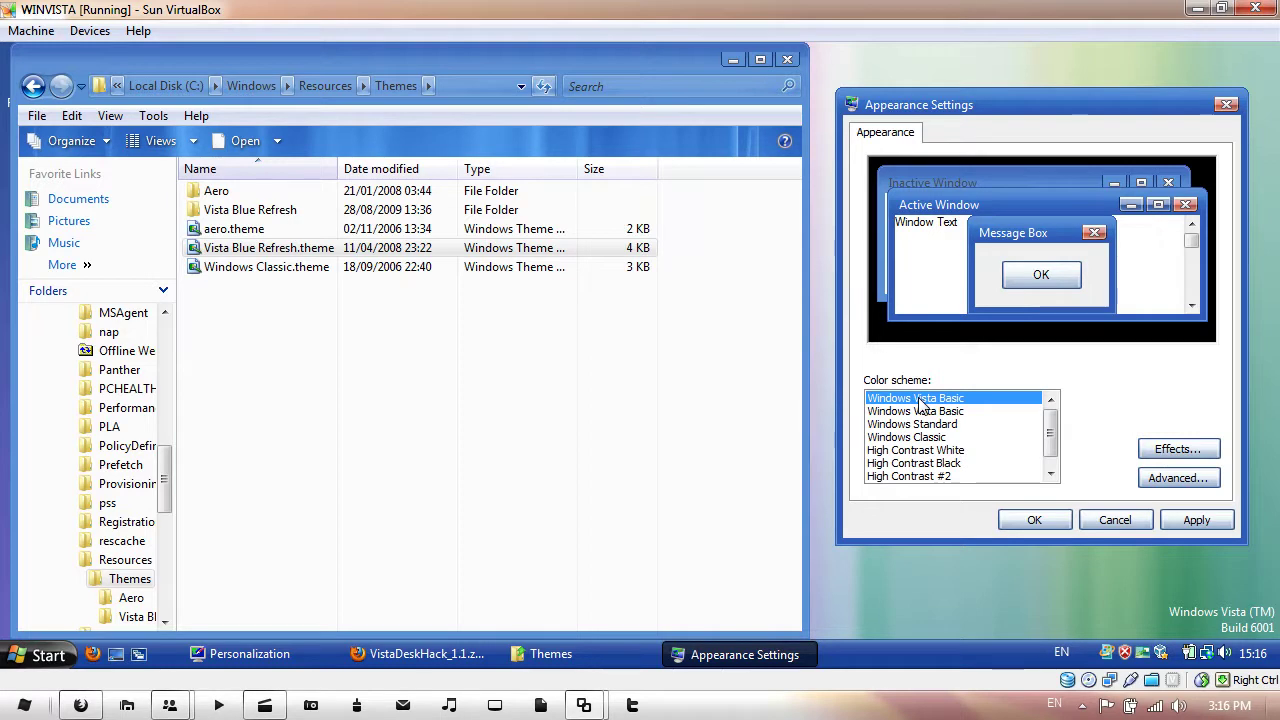
Cancel Appearance Settings, then download VistaDeskHack_1.1.zip (12.0 KB) from Box.net and open it in WinRAR
{"action": "left_click", "coordinate": [1118, 521]}
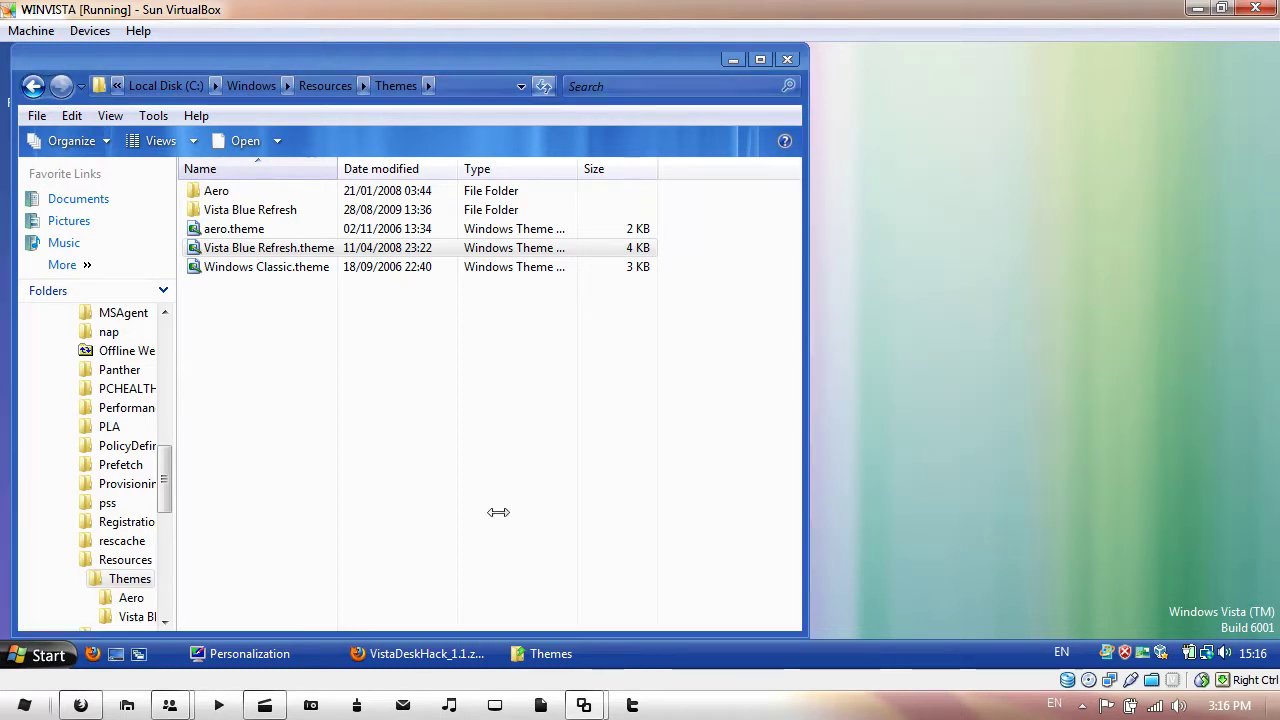
{"action": "left_click", "coordinate": [414, 656]}
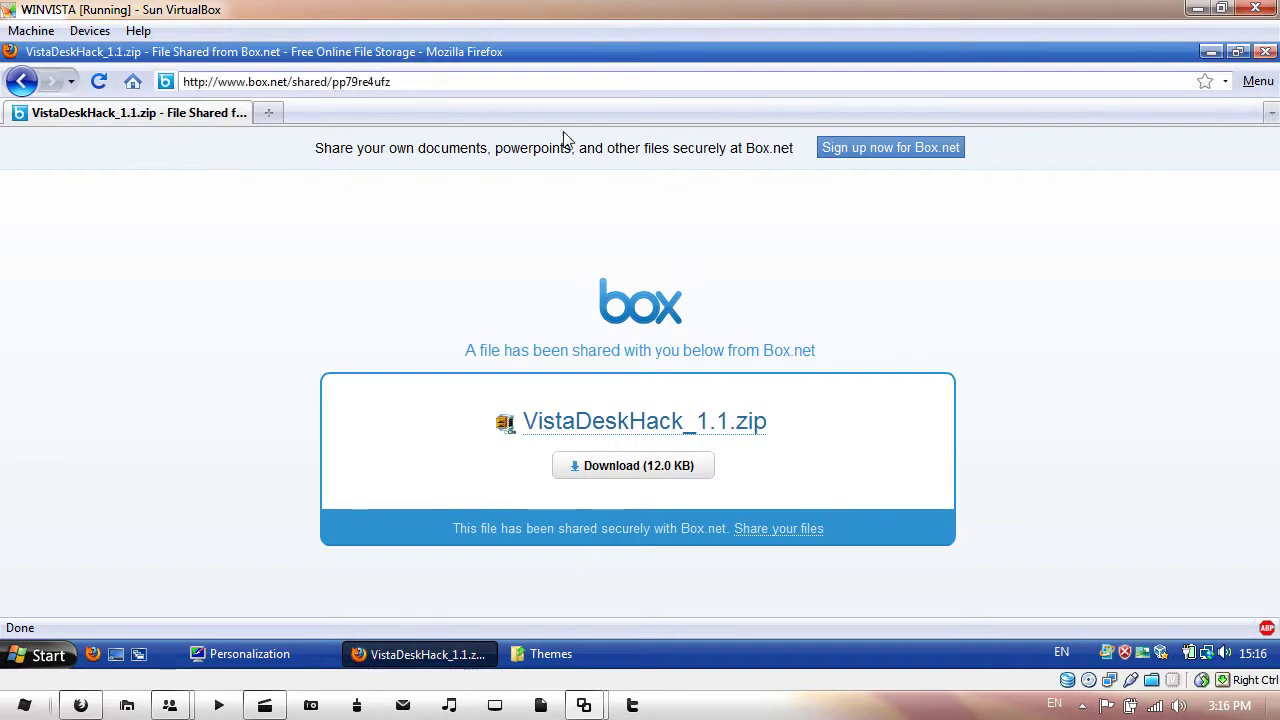
{"action": "left_click", "coordinate": [596, 468]}
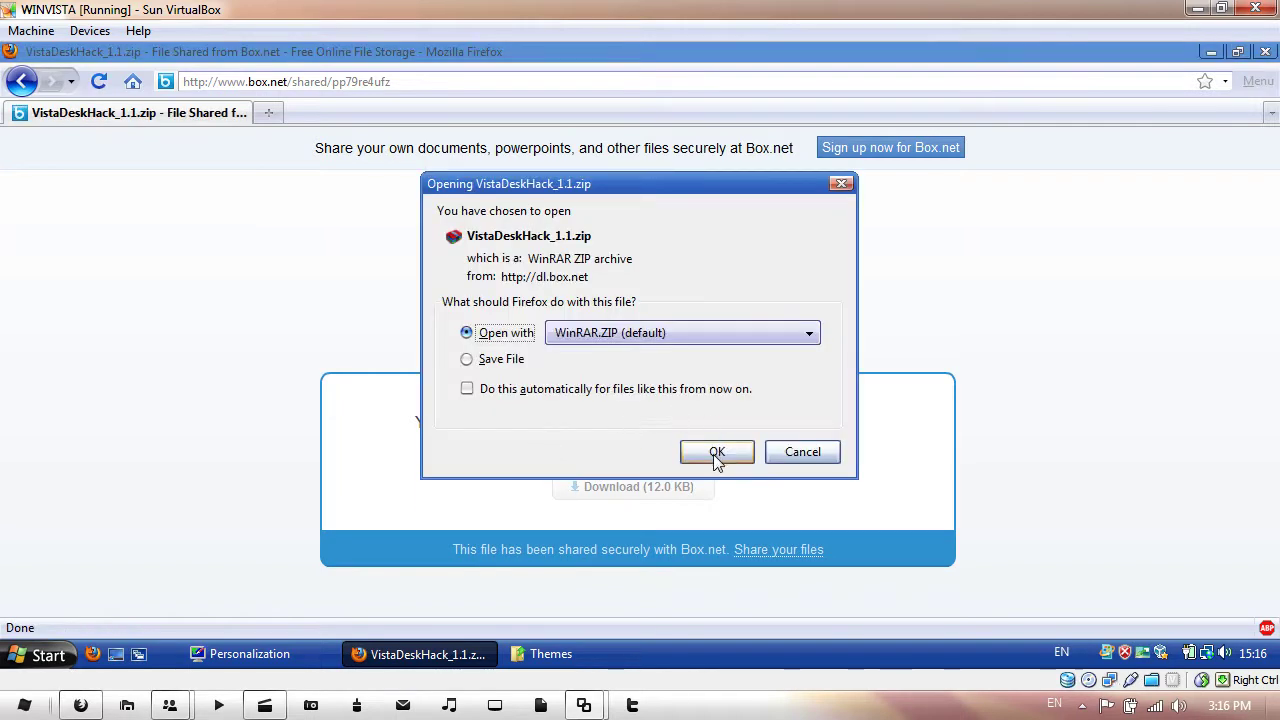
{"action": "left_click", "coordinate": [715, 452]}
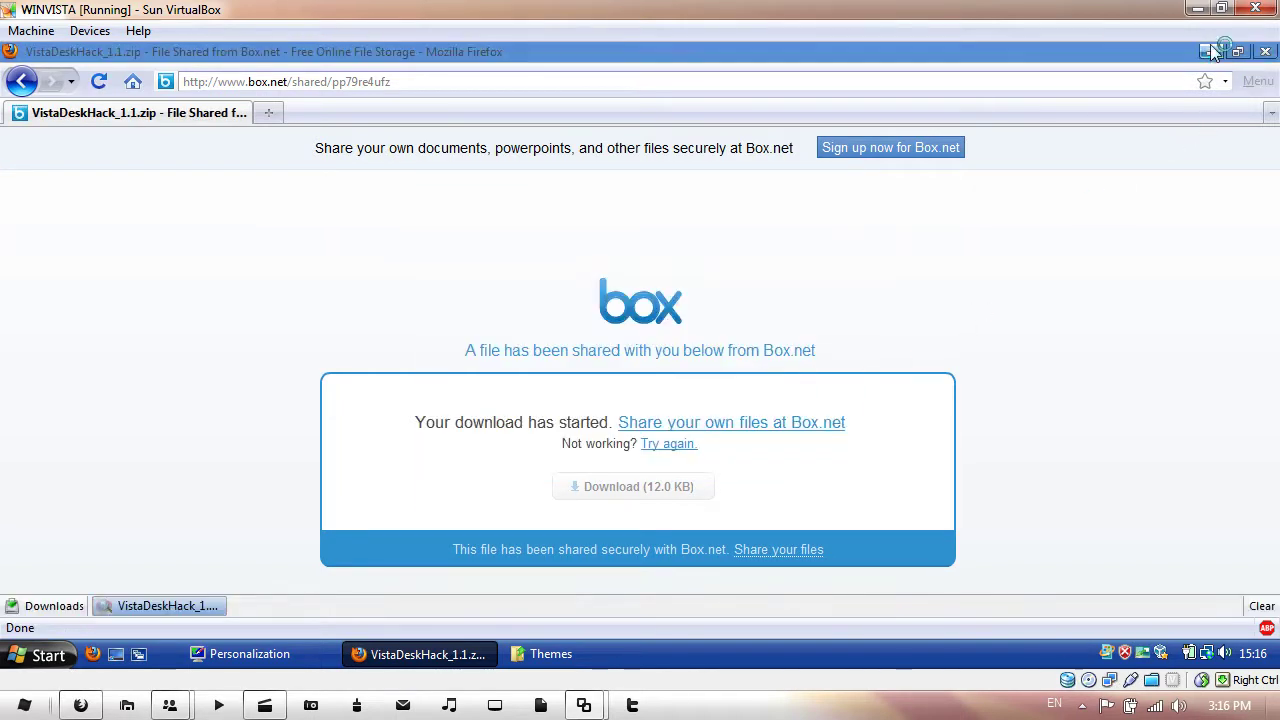
{"action": "left_click", "coordinate": [1206, 51]}
Drag all five DeskHack files, including DeskHack_Install.cmd and DeskHack_Uninstall.cmd, from the archive onto the desktop
{"action": "left_click", "coordinate": [545, 322]}
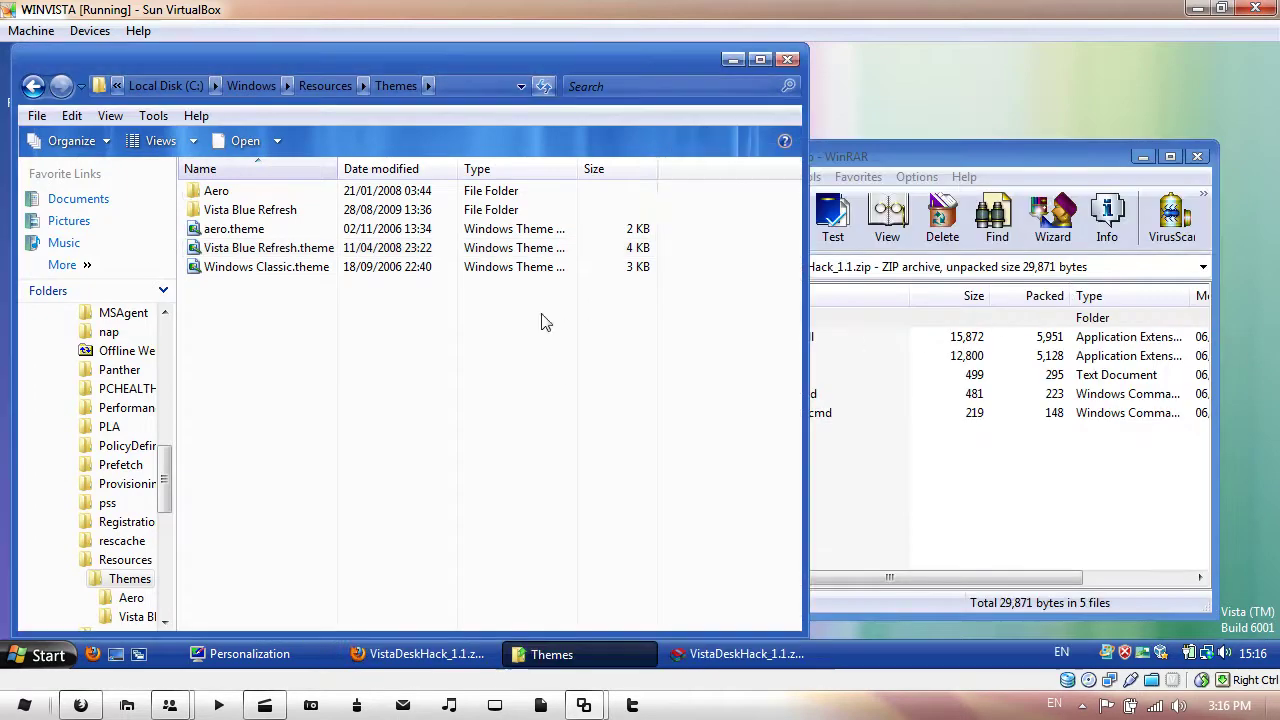
{"action": "left_click", "coordinate": [733, 59]}
{"action": "left_click_drag", "start_coordinate": [818, 491], "coordinate": [210, 259]}
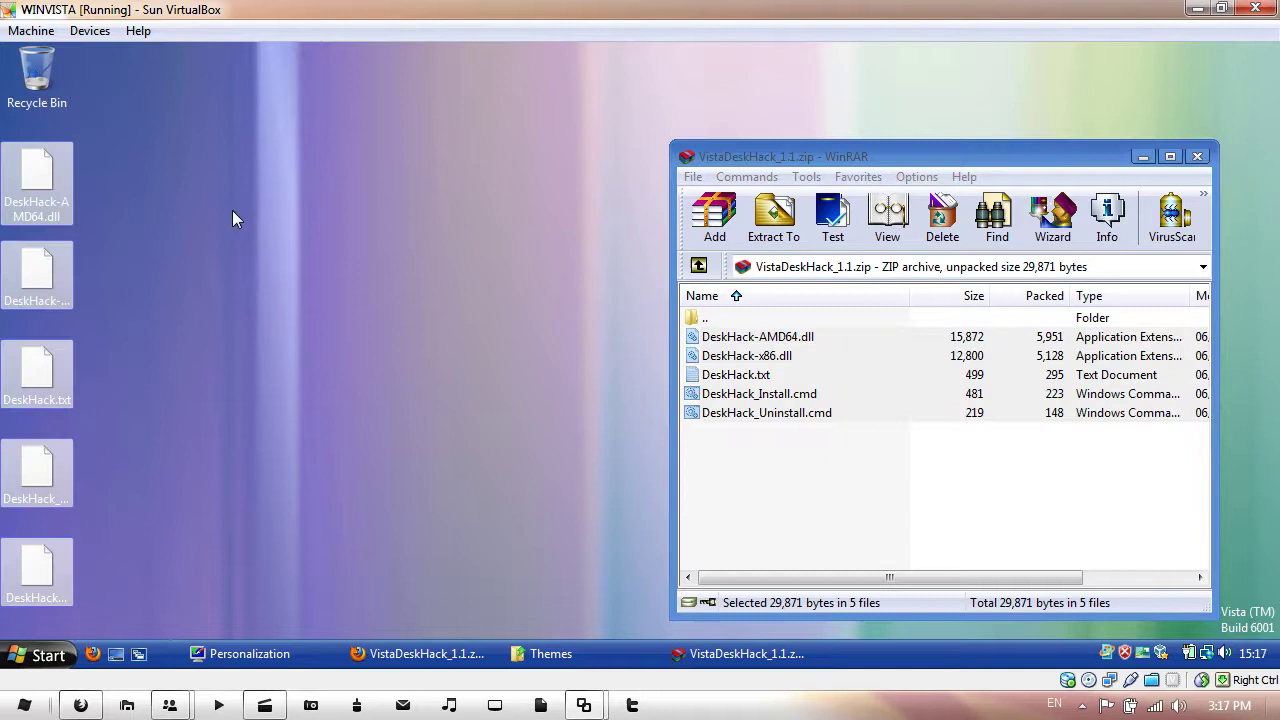
{"action": "left_click", "coordinate": [36, 472]}
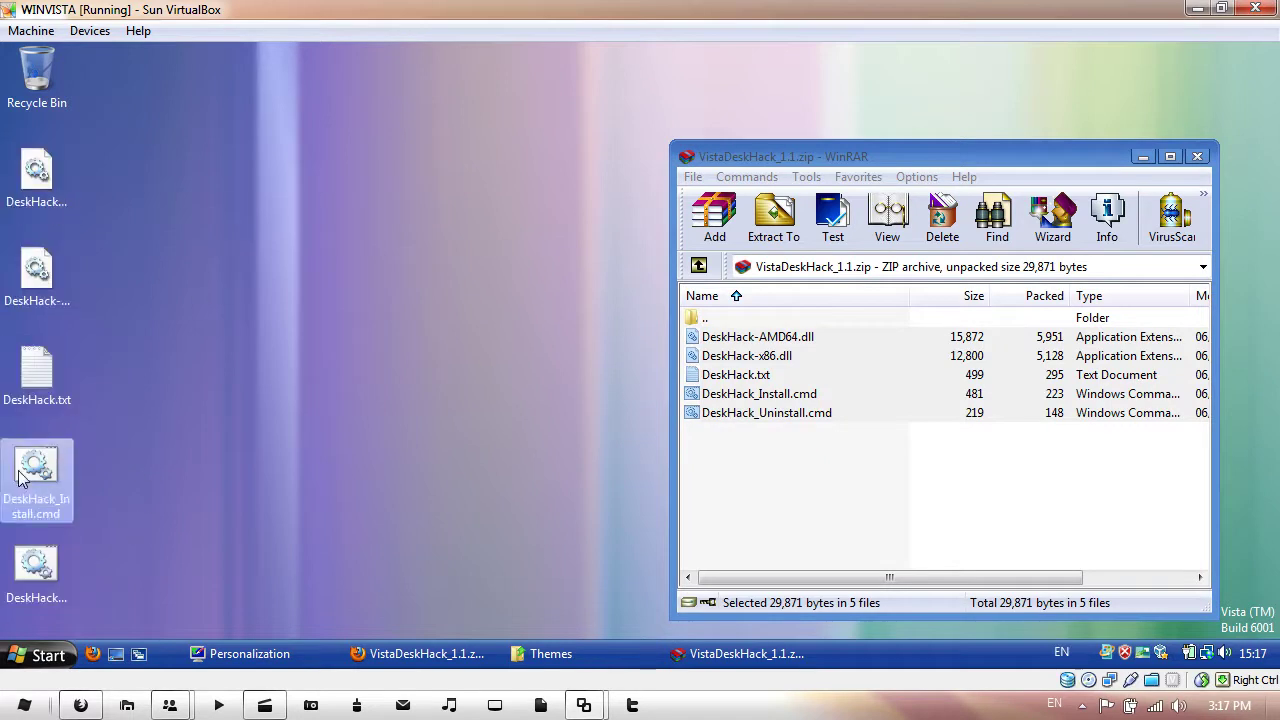
{"action": "left_click", "coordinate": [740, 465]}
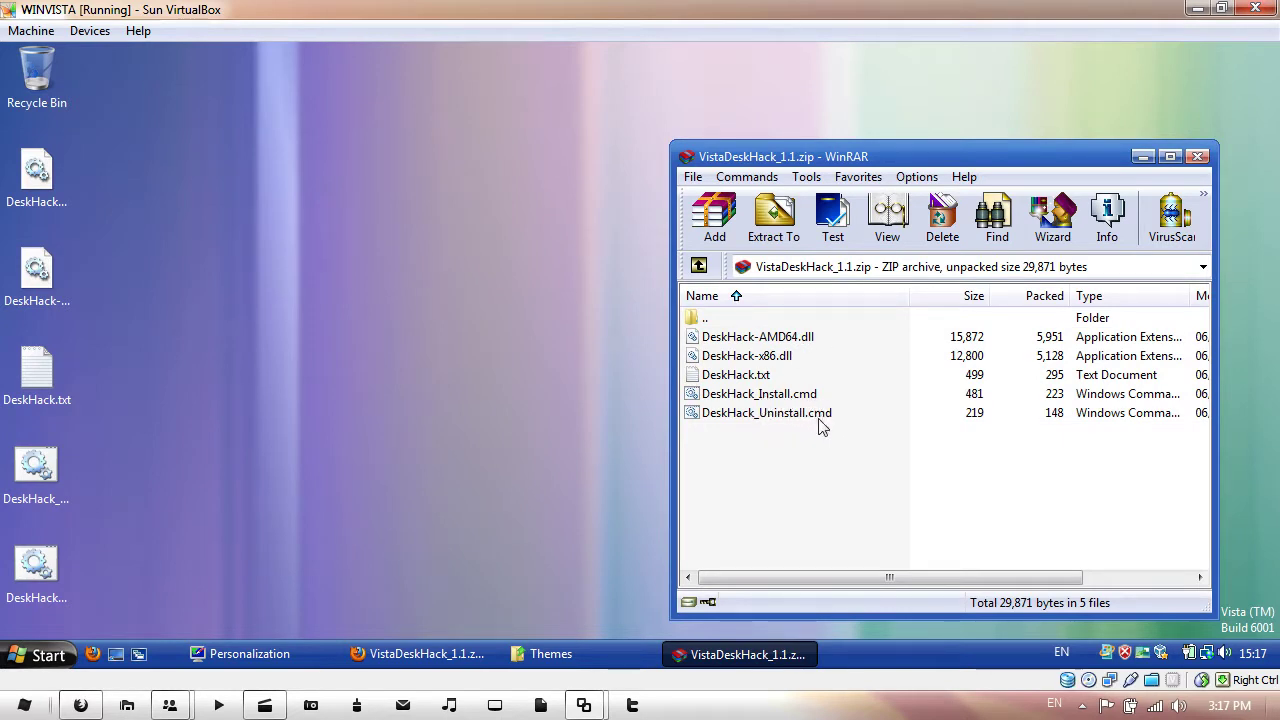
{"action": "left_click", "coordinate": [416, 346]}
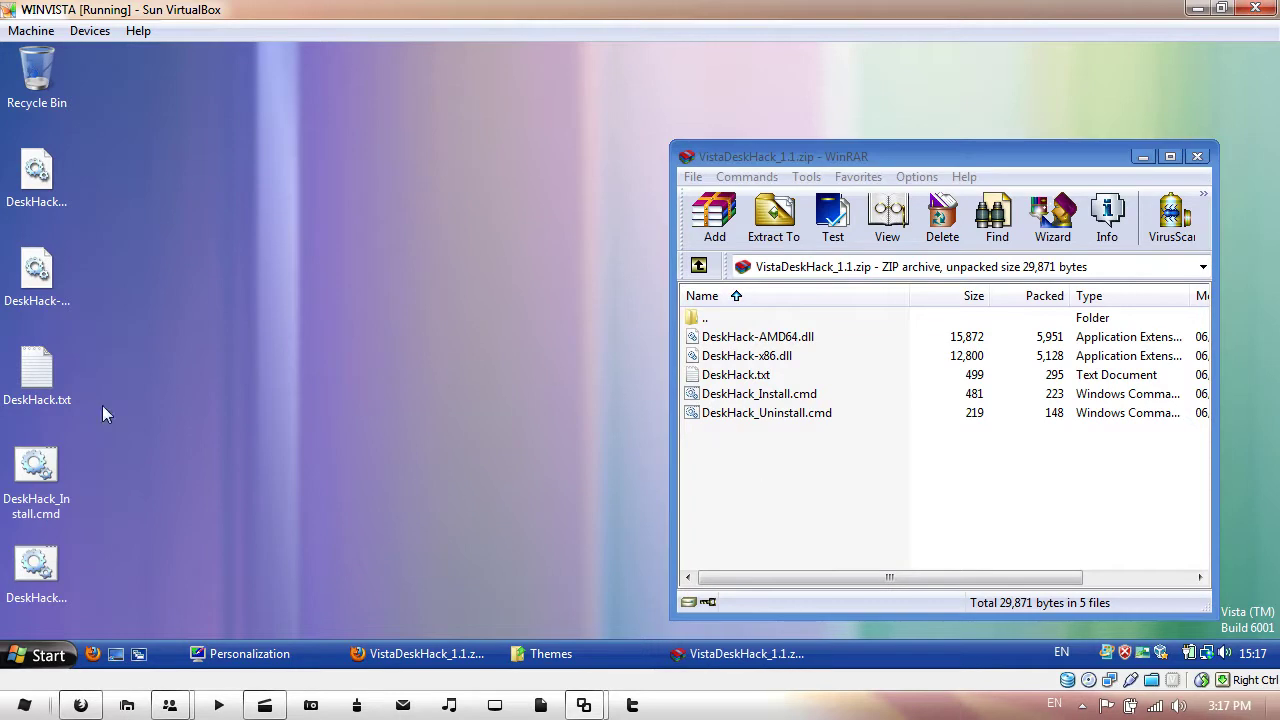
{"action": "left_click", "coordinate": [40, 514]}
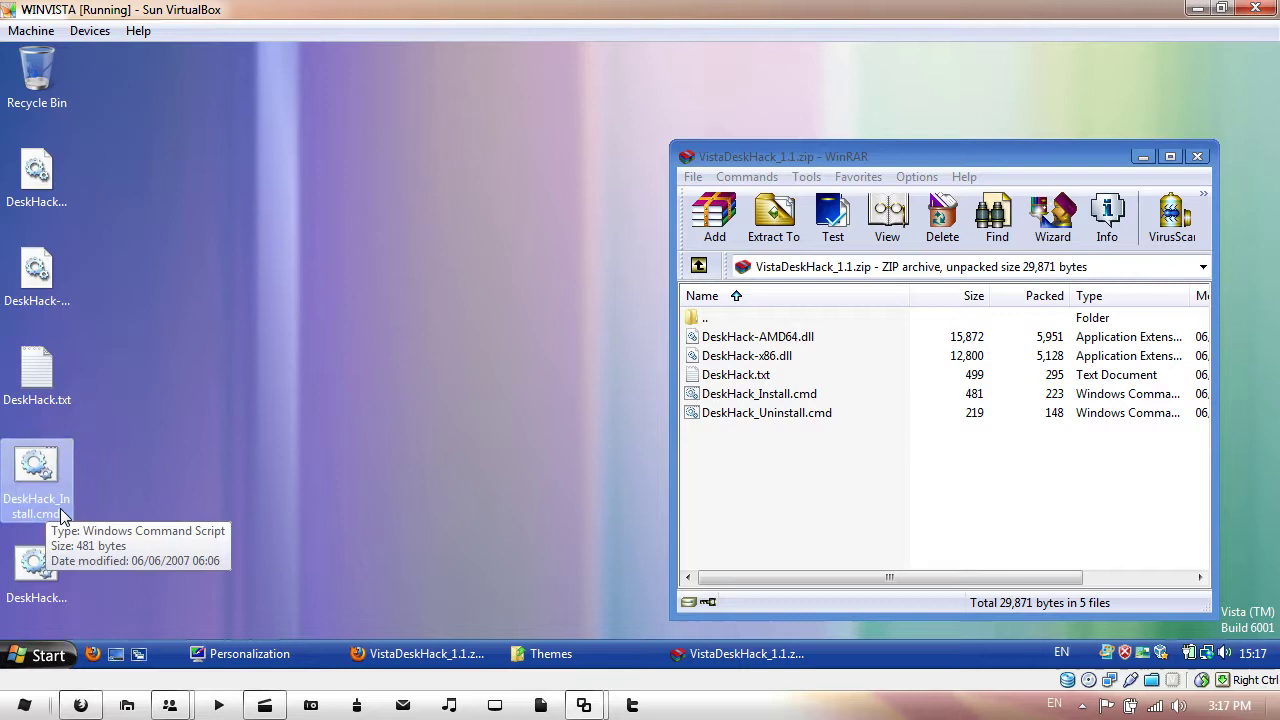
{"action": "left_click", "coordinate": [62, 563]}
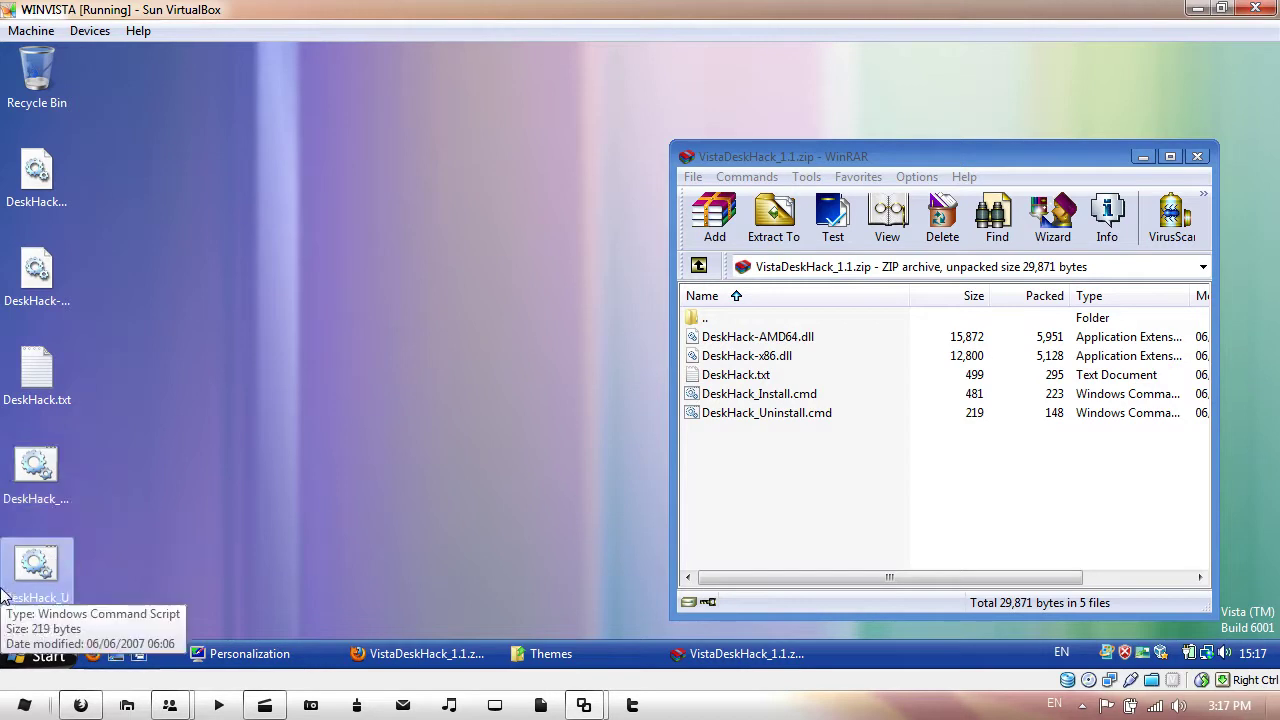
{"action": "left_click", "coordinate": [104, 553]}
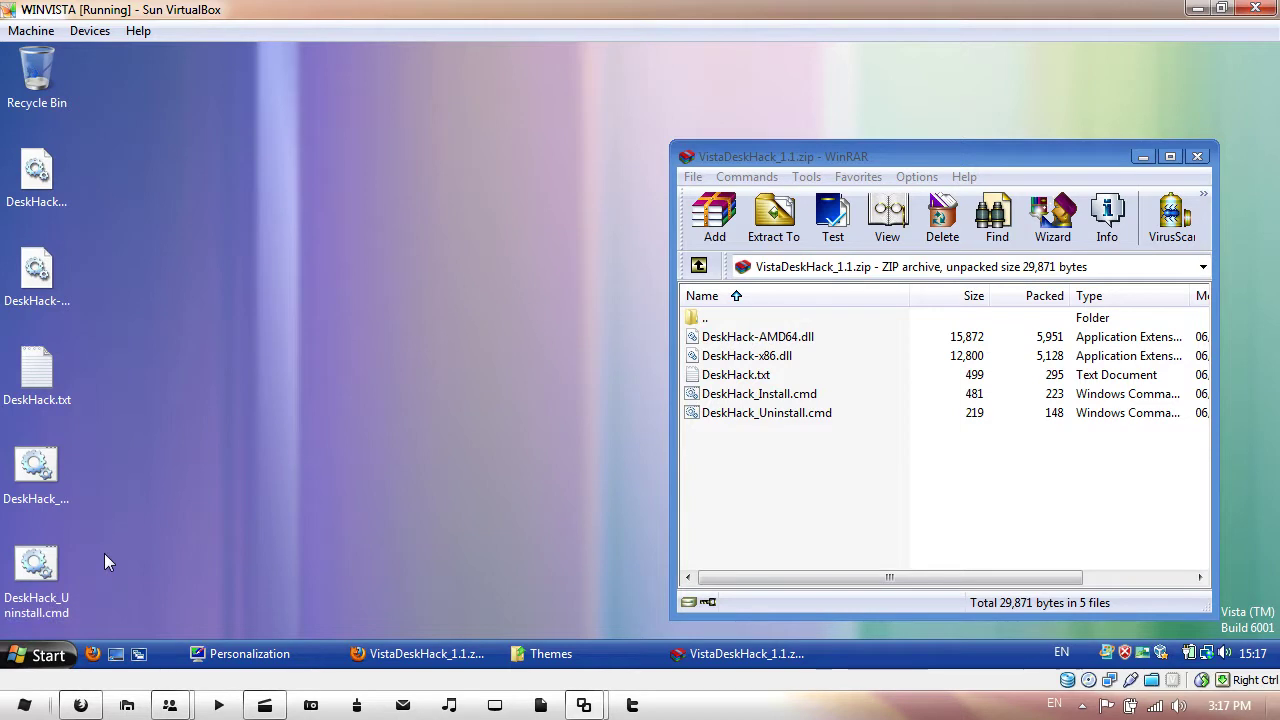
Run DeskHack_Install.cmd as administrator, acknowledge the successful DeskHack.dll registration, and close the console
{"action": "right_click", "coordinate": [40, 478]}
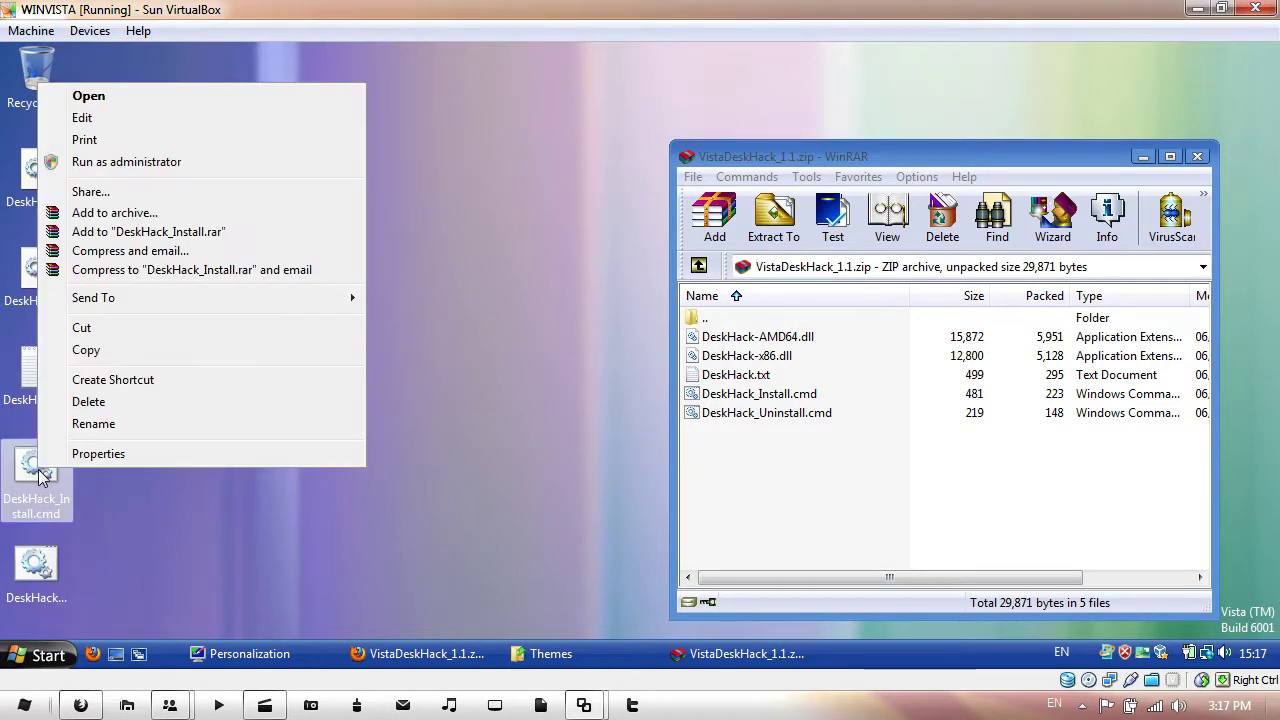
{"action": "left_click", "coordinate": [106, 162]}
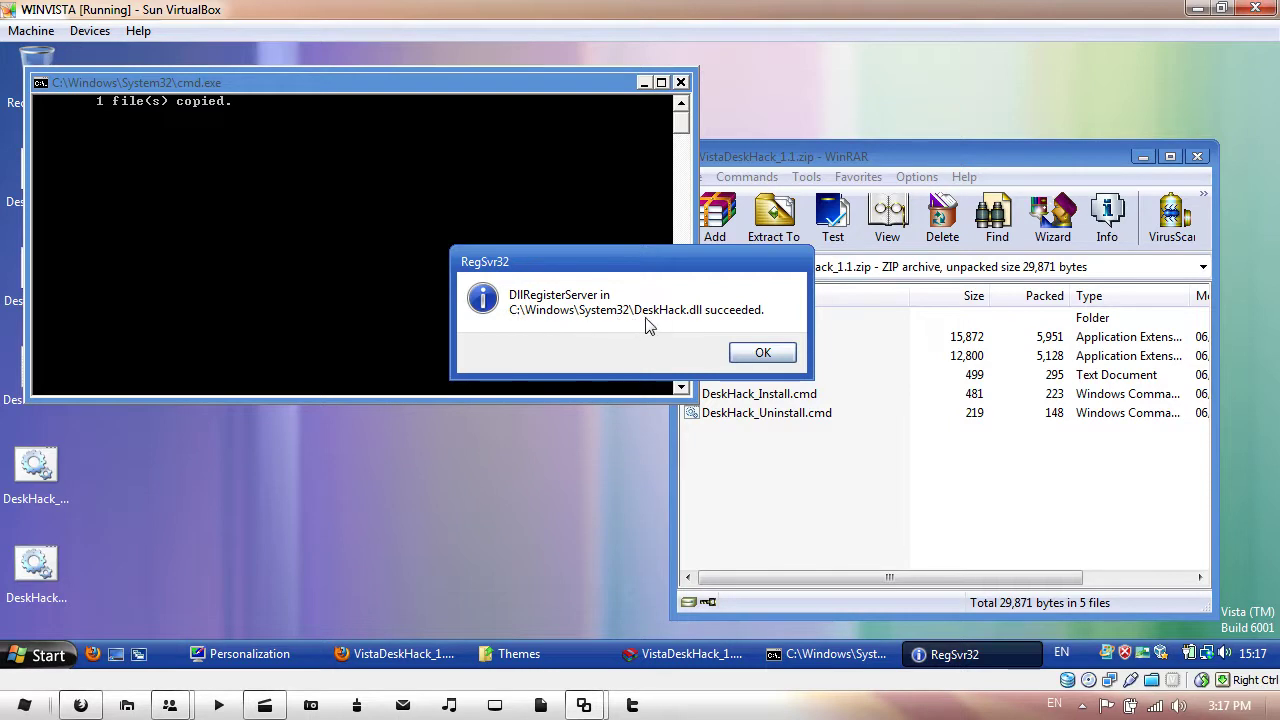
{"action": "left_click", "coordinate": [765, 356]}
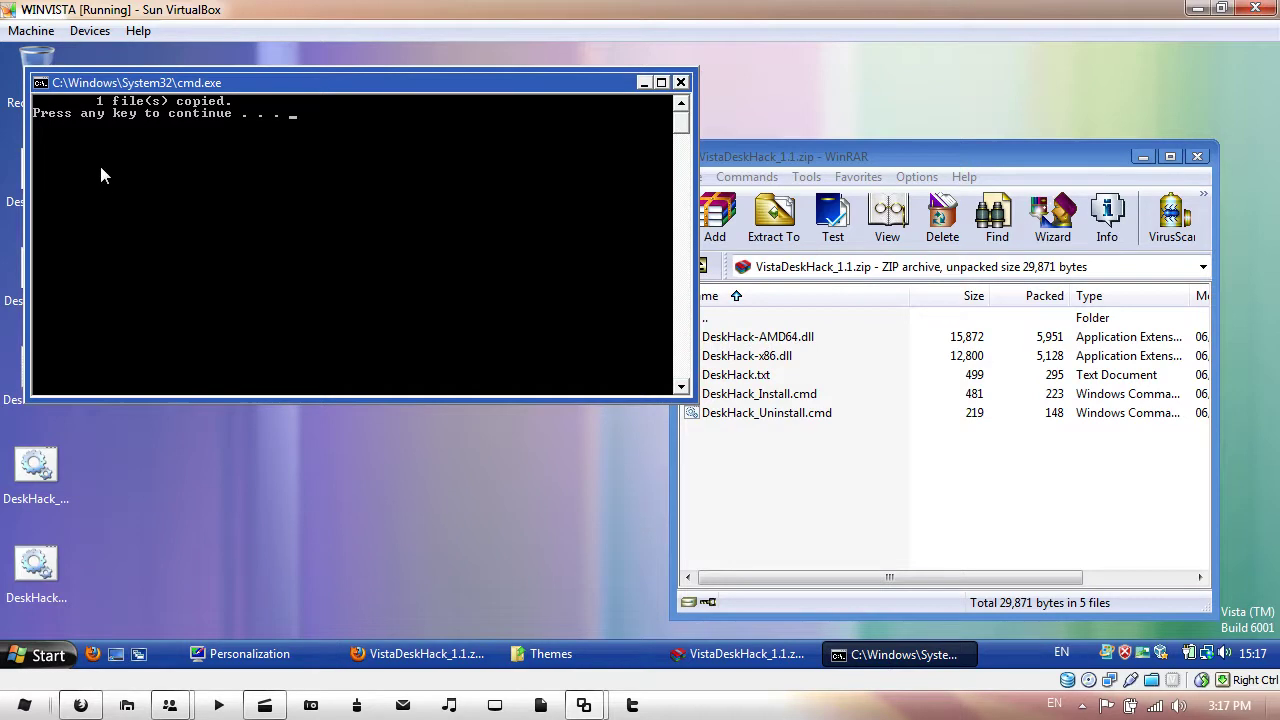
{"action": "key", "text": "Return"}
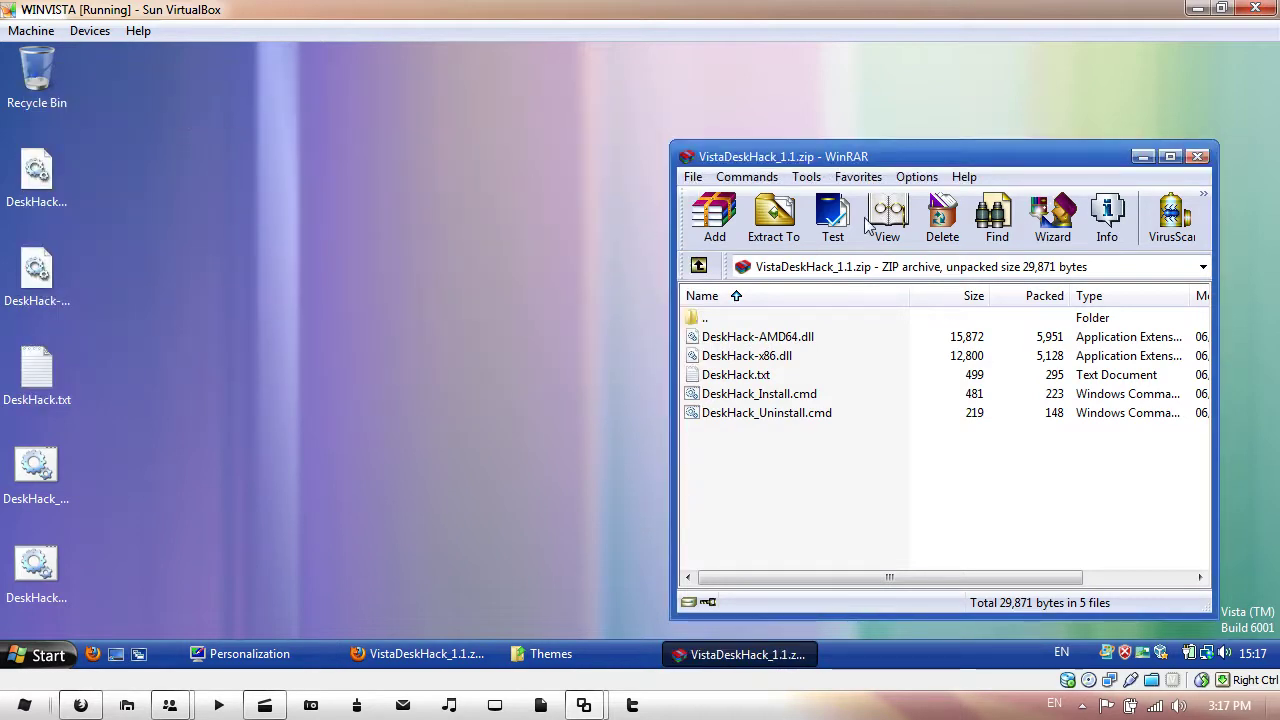
Close WinRAR and move the five DeskHack icons into the Recycle Bin
{"action": "left_click", "coordinate": [1199, 157]}
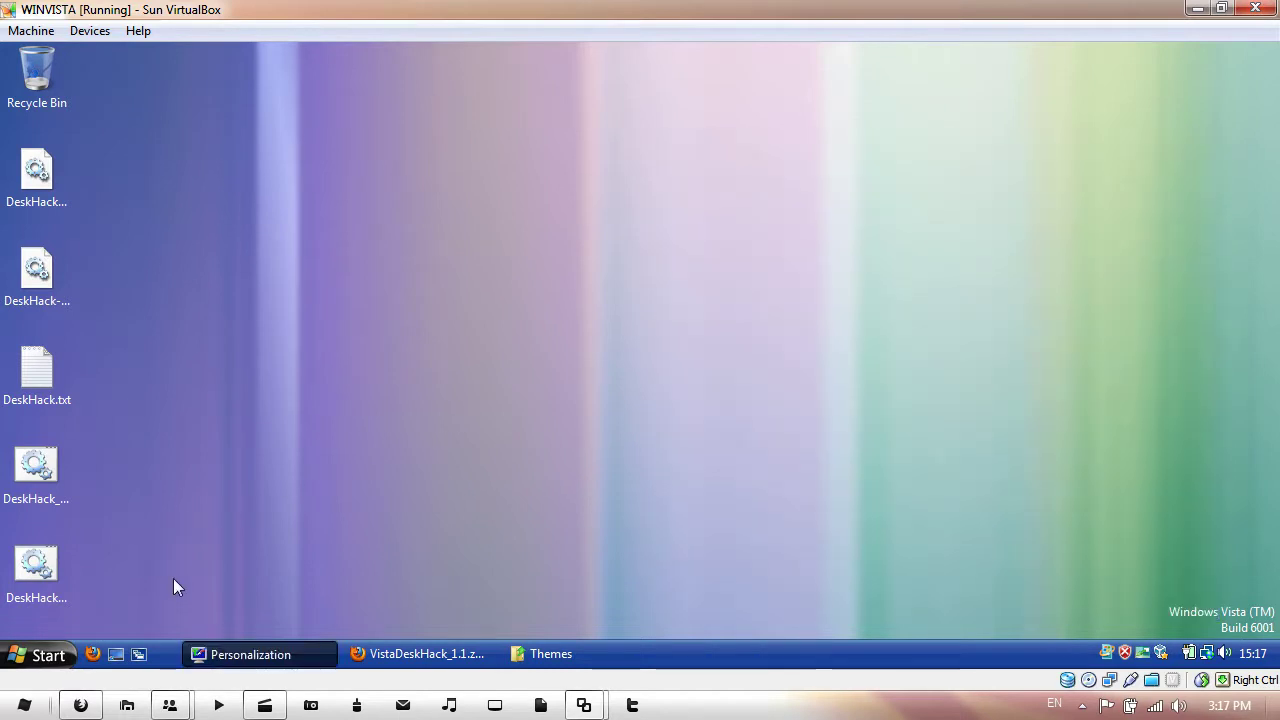
{"action": "left_click_drag", "start_coordinate": [180, 600], "coordinate": [12, 165]}
{"action": "left_click_drag", "start_coordinate": [40, 172], "coordinate": [42, 96]}
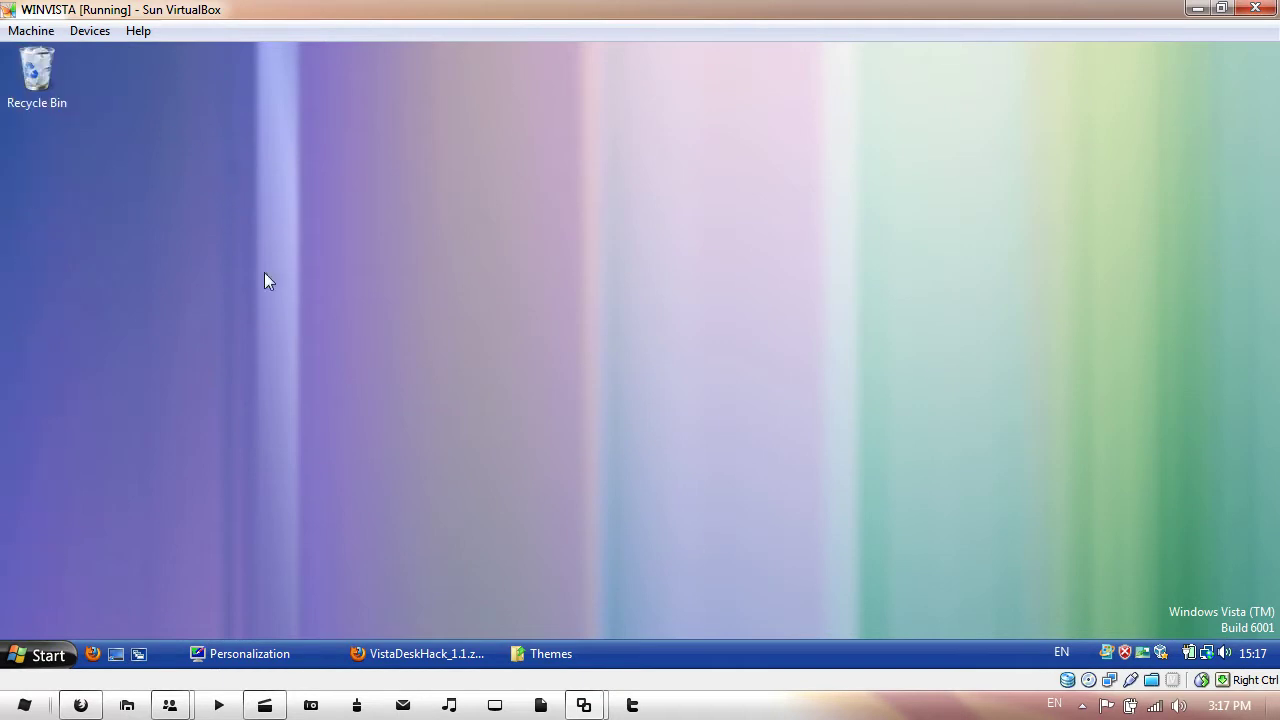
Close the Firefox, Themes and Personalization windows and show the Start menu power options
{"action": "left_click", "coordinate": [430, 655]}
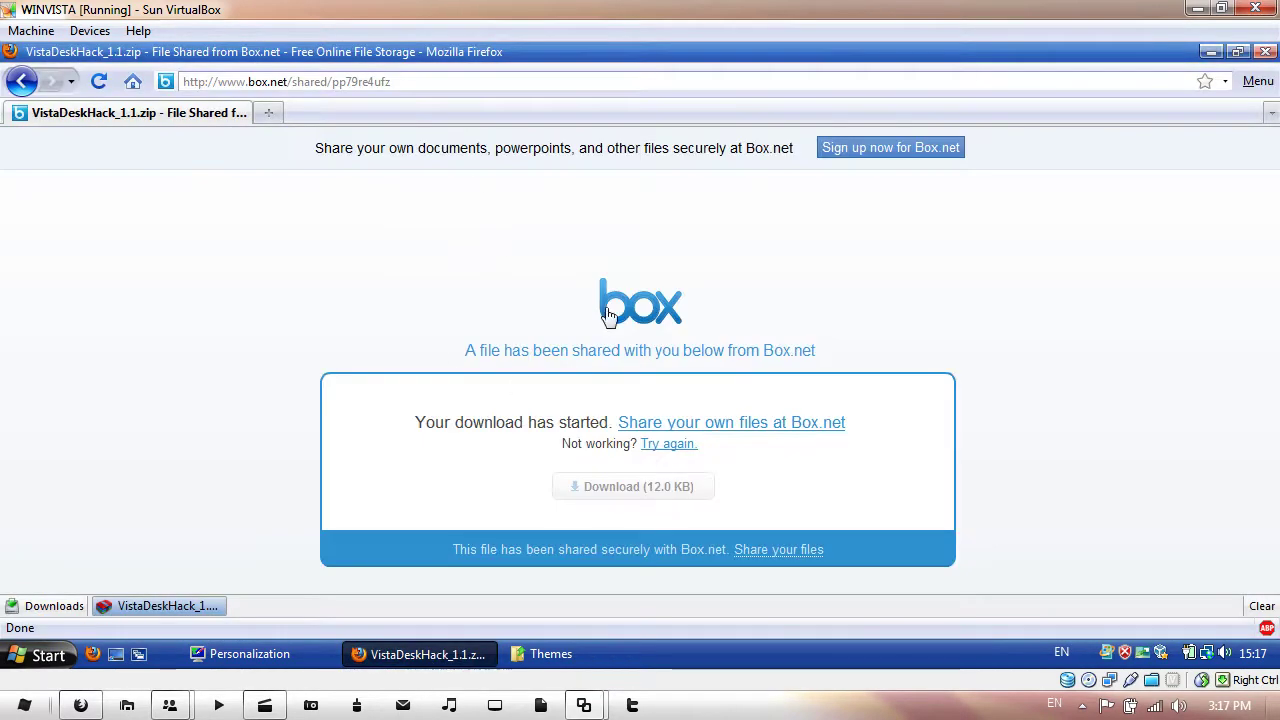
{"action": "left_click", "coordinate": [1265, 51]}
{"action": "right_click", "coordinate": [376, 656]}
{"action": "left_click", "coordinate": [400, 641]}
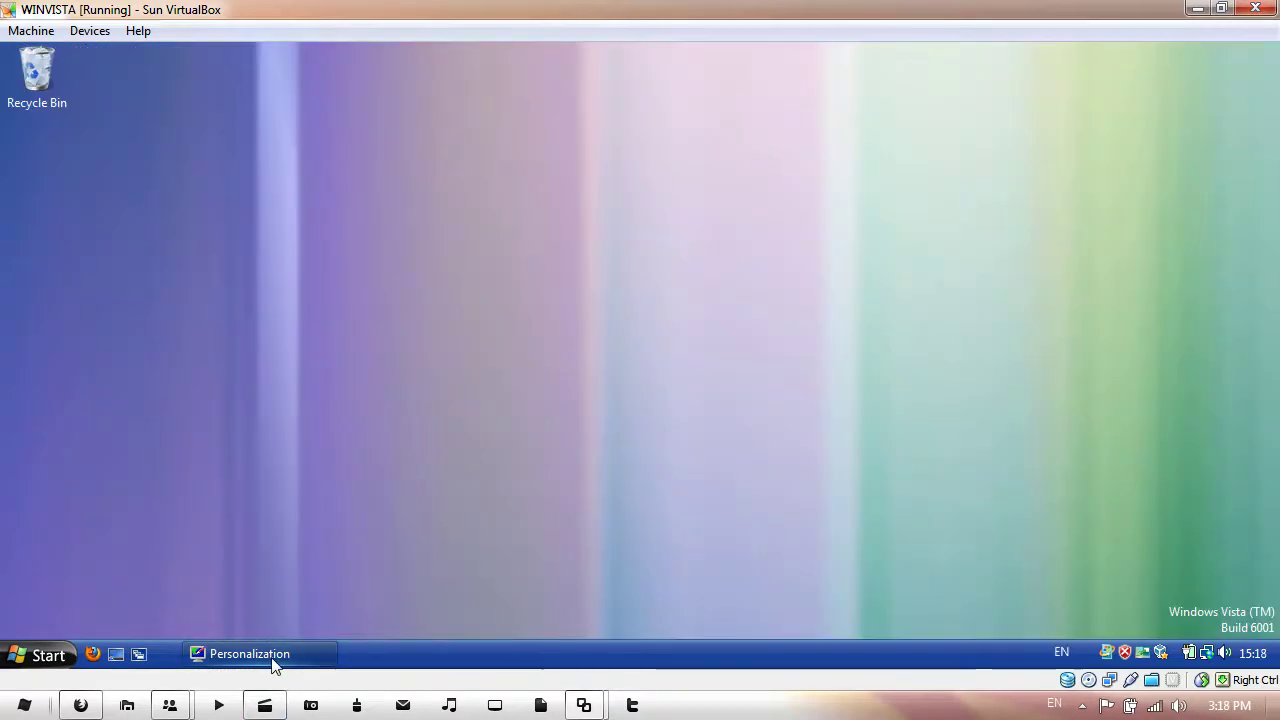
{"action": "right_click", "coordinate": [272, 657]}
{"action": "left_click", "coordinate": [291, 644]}
{"action": "left_click", "coordinate": [40, 655]}
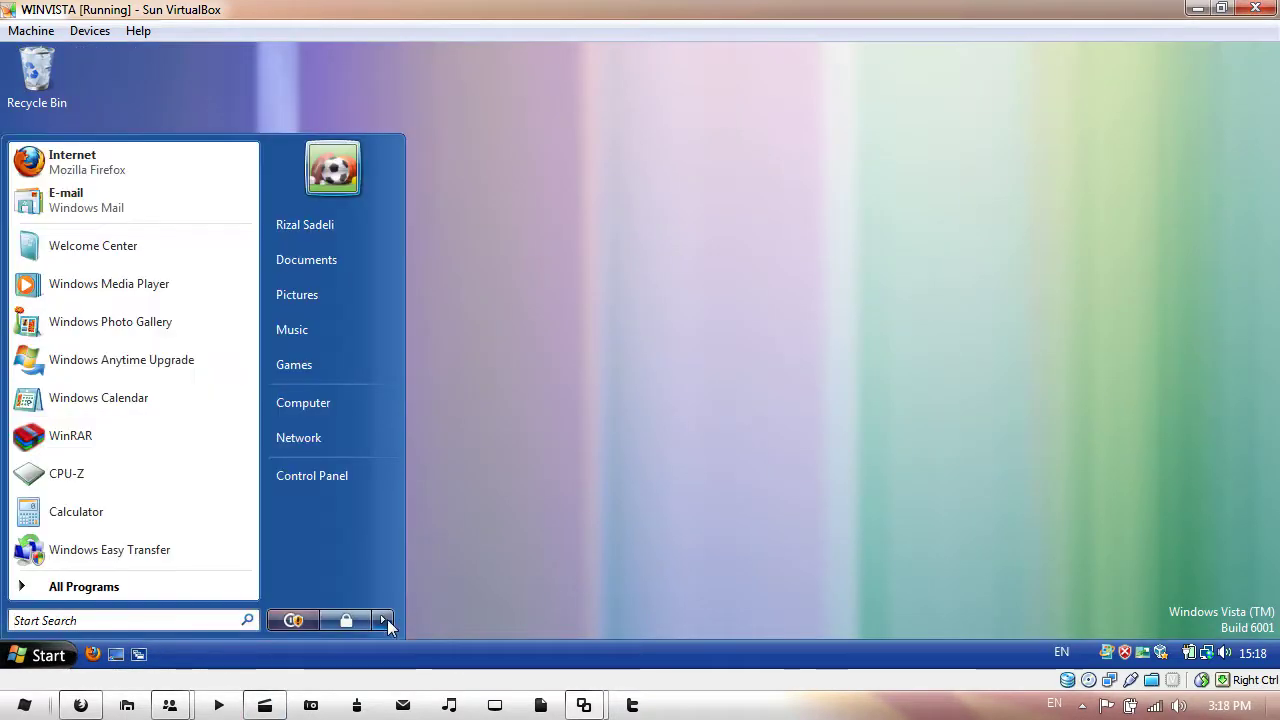
{"action": "left_click", "coordinate": [383, 620]}
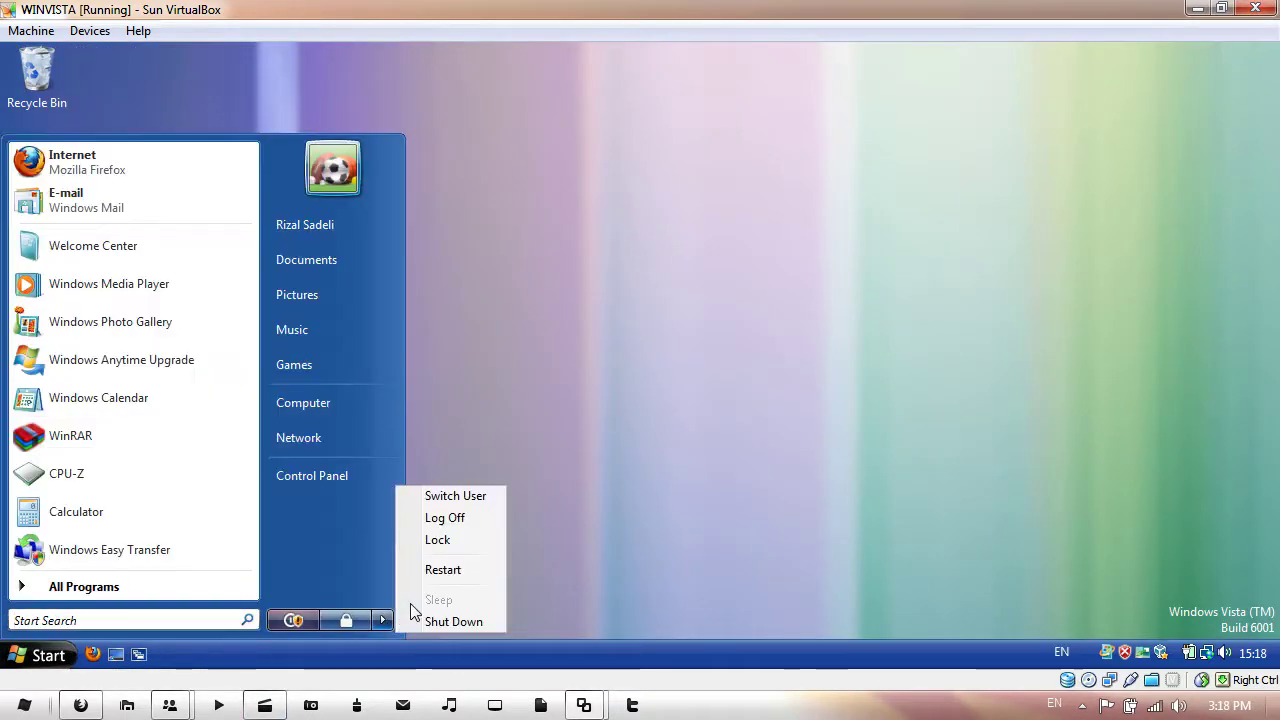
Restart Windows, then open the desktop context menu to reach Personalization
{"action": "left_click", "coordinate": [465, 573]}
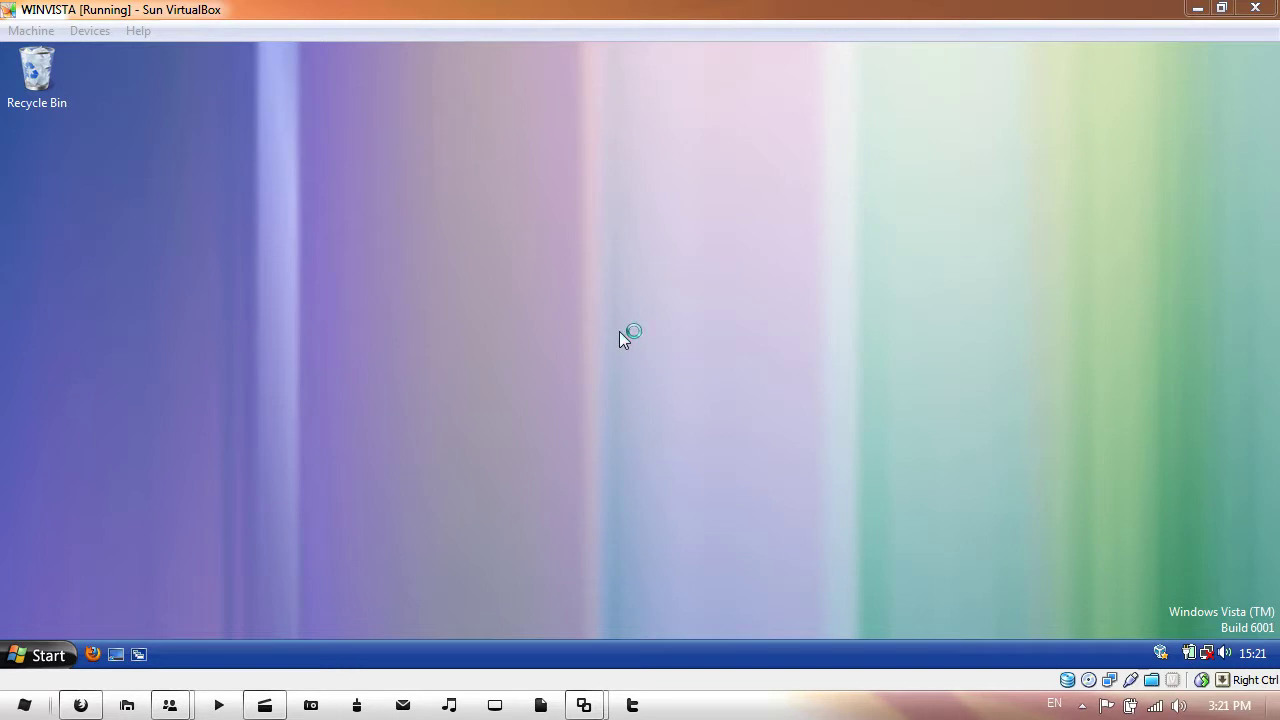
{"action": "right_click", "coordinate": [594, 259]}
{"action": "left_click", "coordinate": [682, 451]}
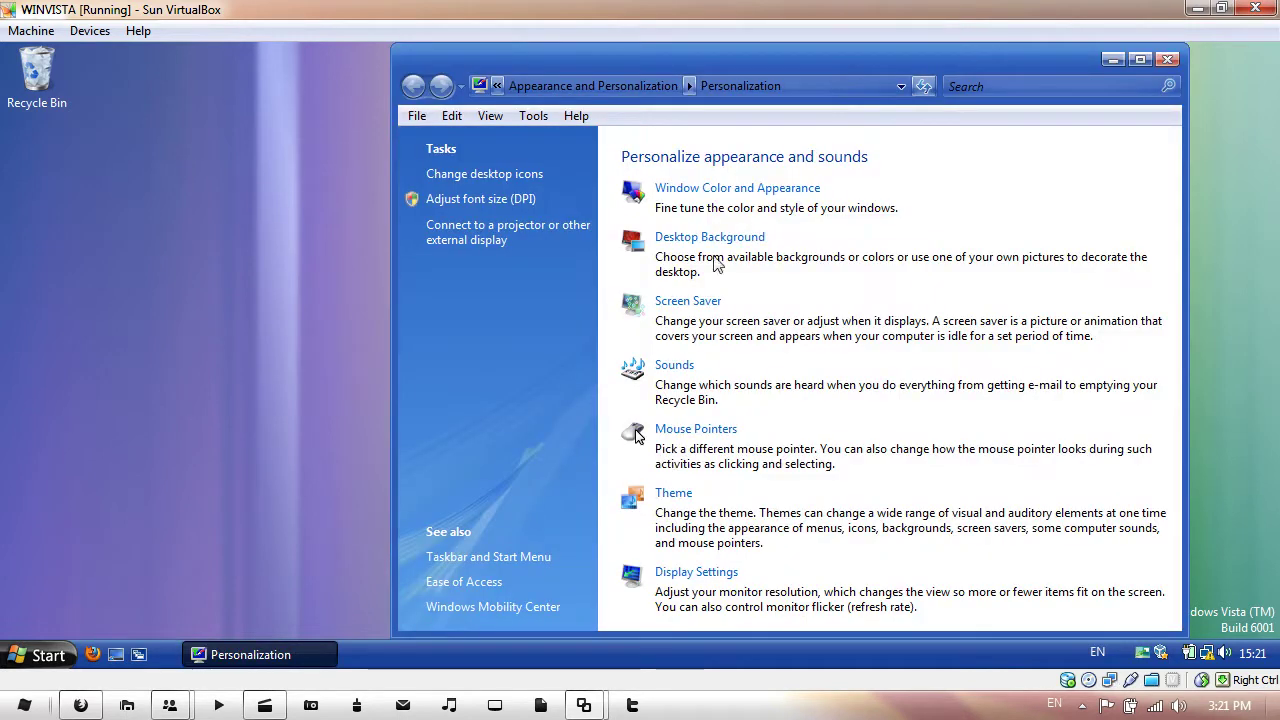
{"action": "left_click", "coordinate": [710, 197]}
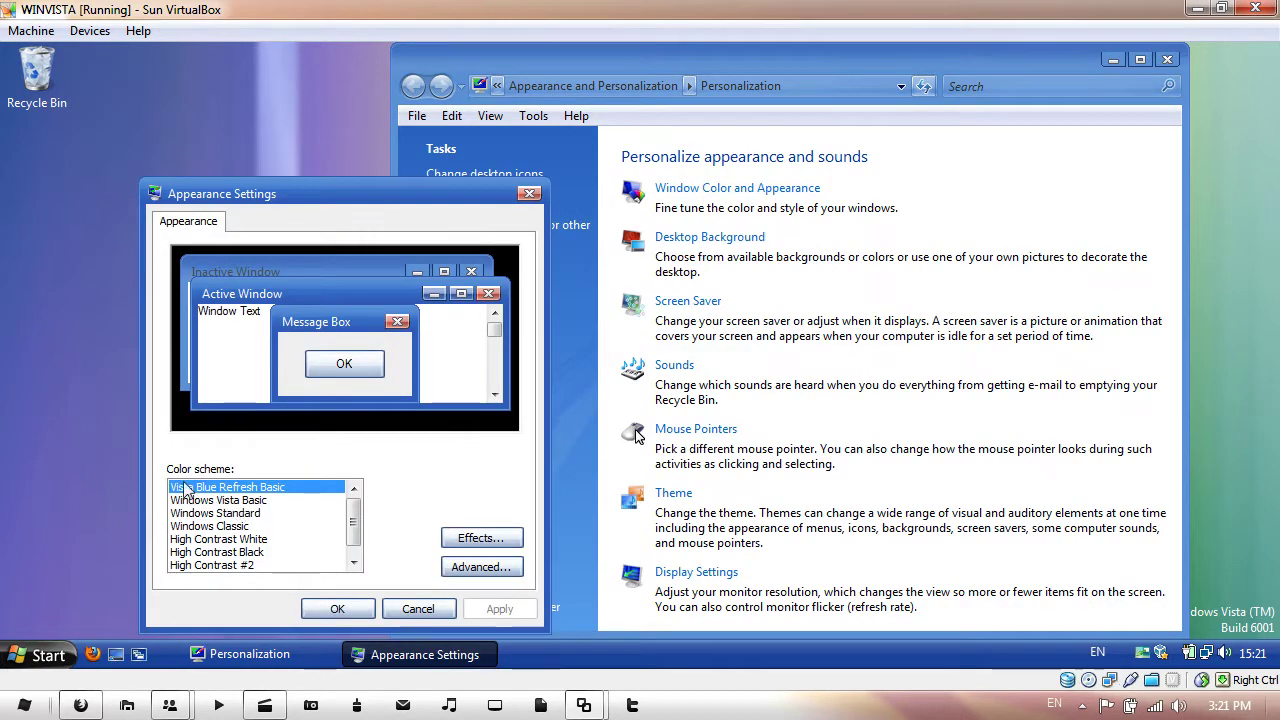
{"action": "left_click_drag", "start_coordinate": [318, 203], "coordinate": [312, 131]}
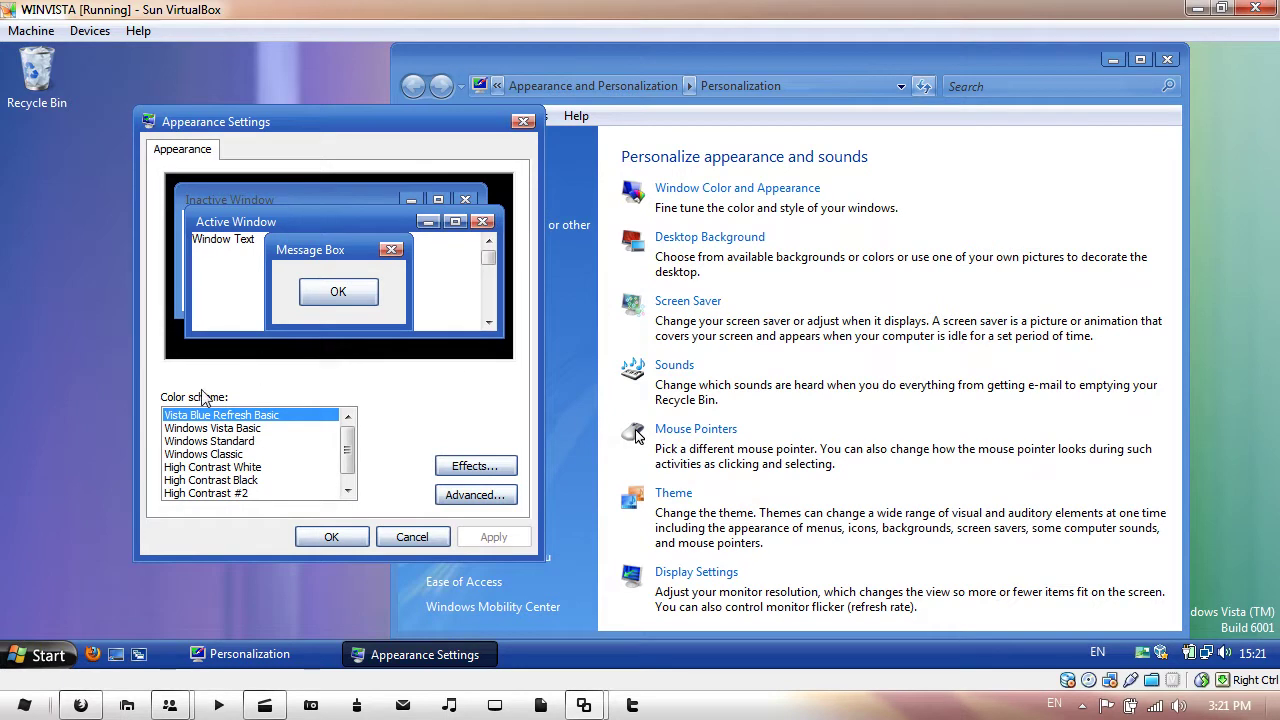
{"action": "left_click", "coordinate": [220, 427]}
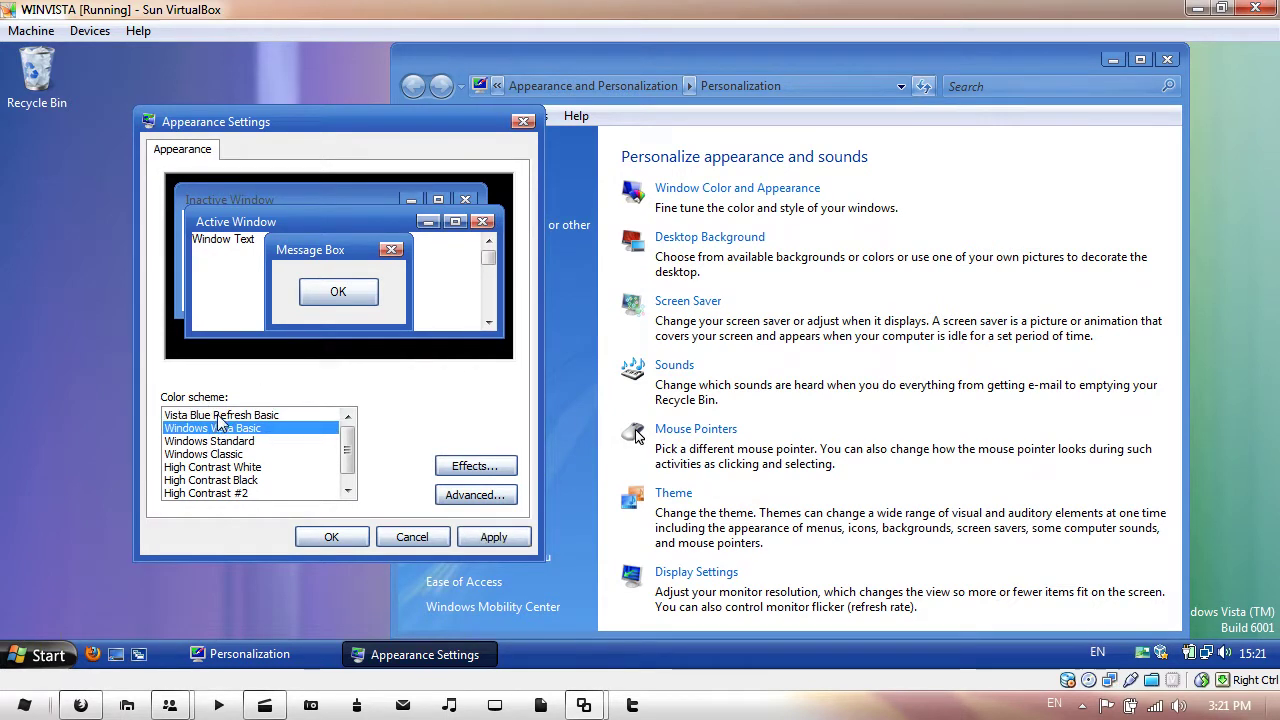
{"action": "left_click", "coordinate": [220, 415]}
{"action": "left_click", "coordinate": [230, 430]}
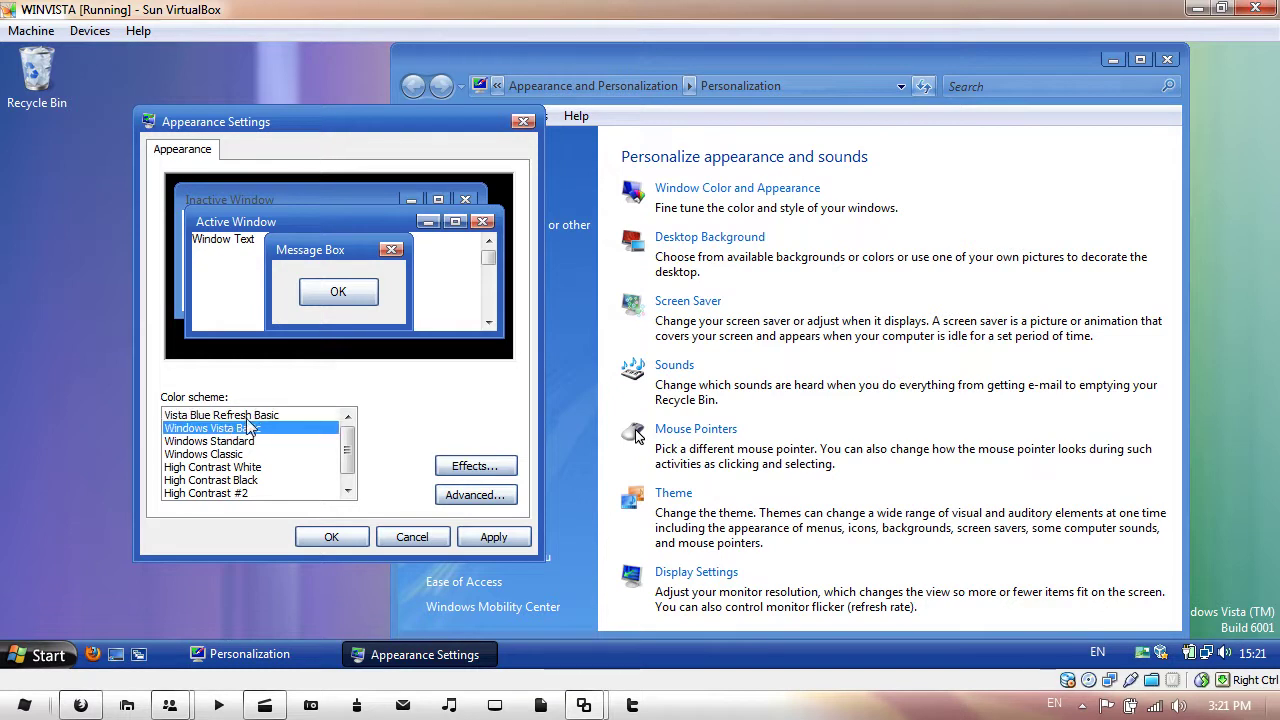
{"action": "left_click", "coordinate": [412, 537]}
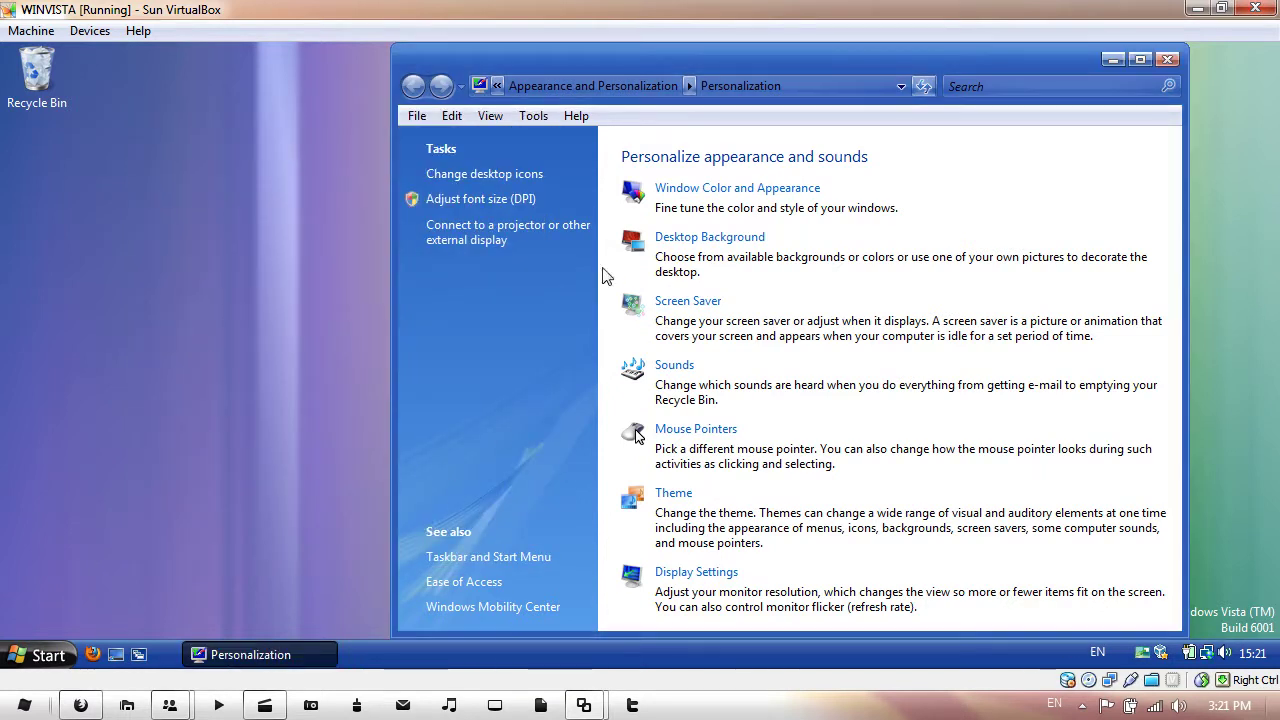
{"action": "left_click", "coordinate": [1167, 59]}
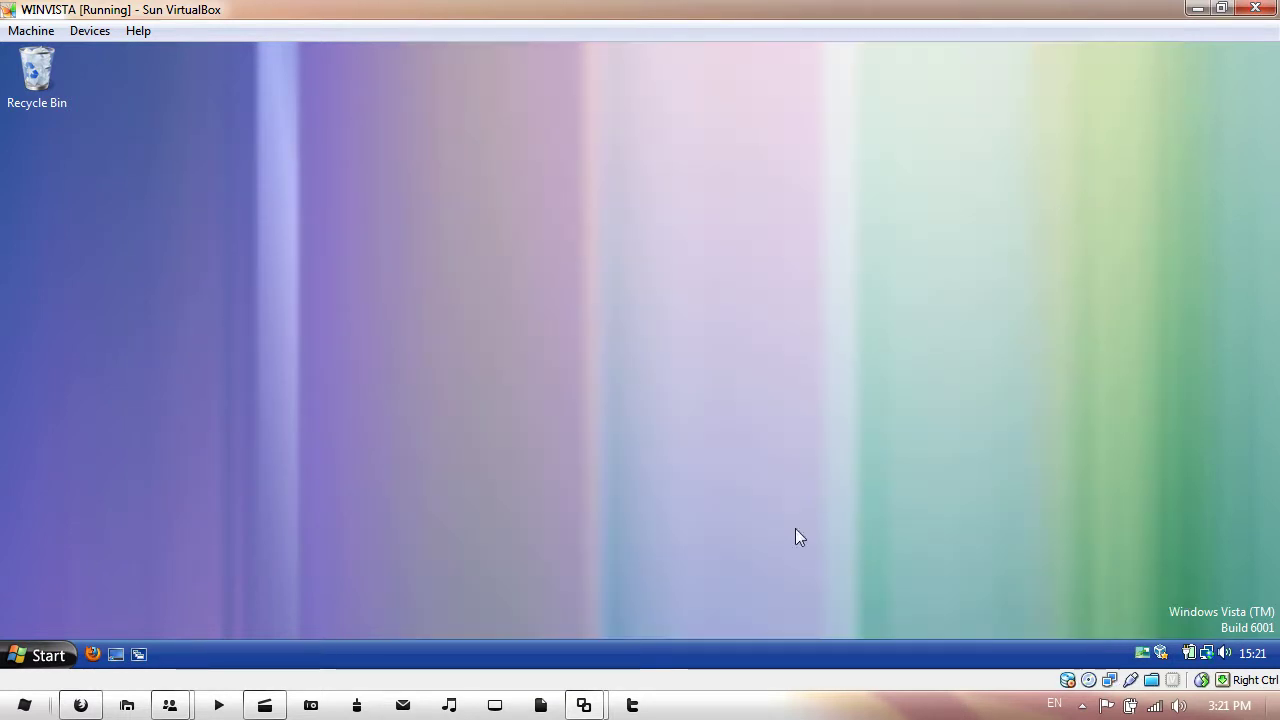
{"action": "left_click", "coordinate": [822, 706]}
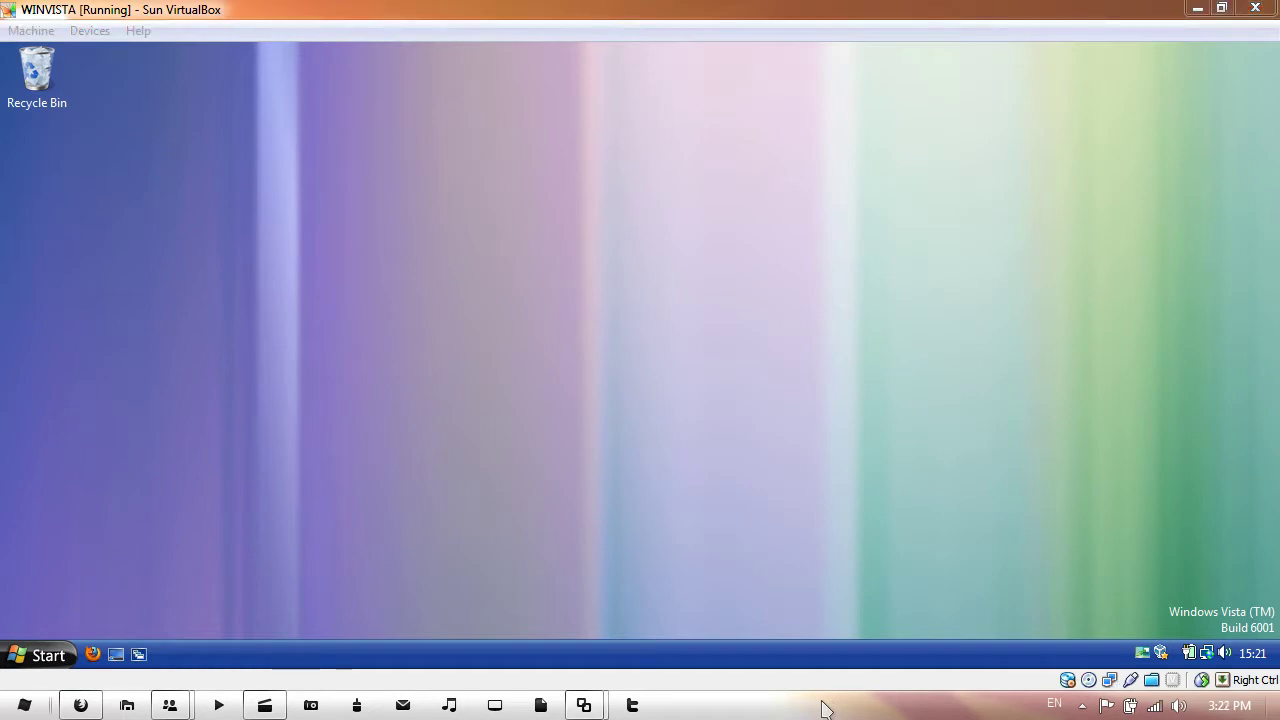